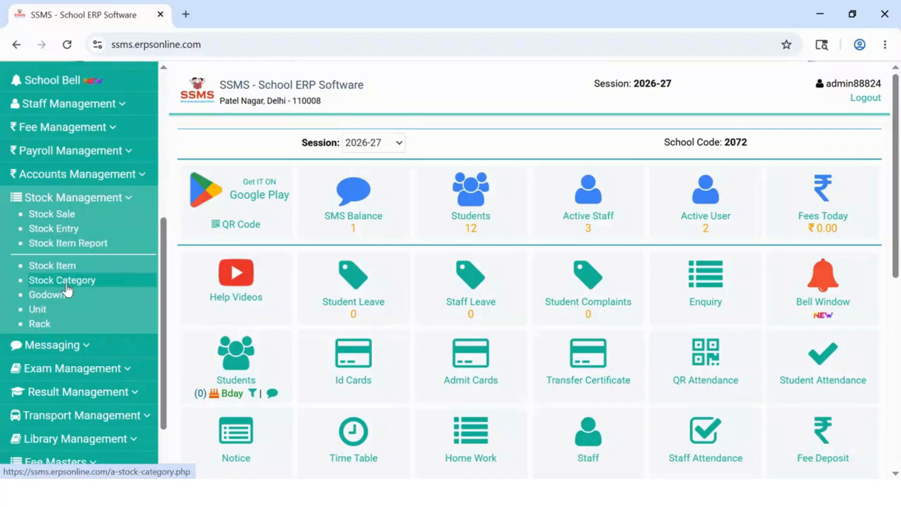
- Add a stock category named Stationery in the stock management module
left_click(66, 281)
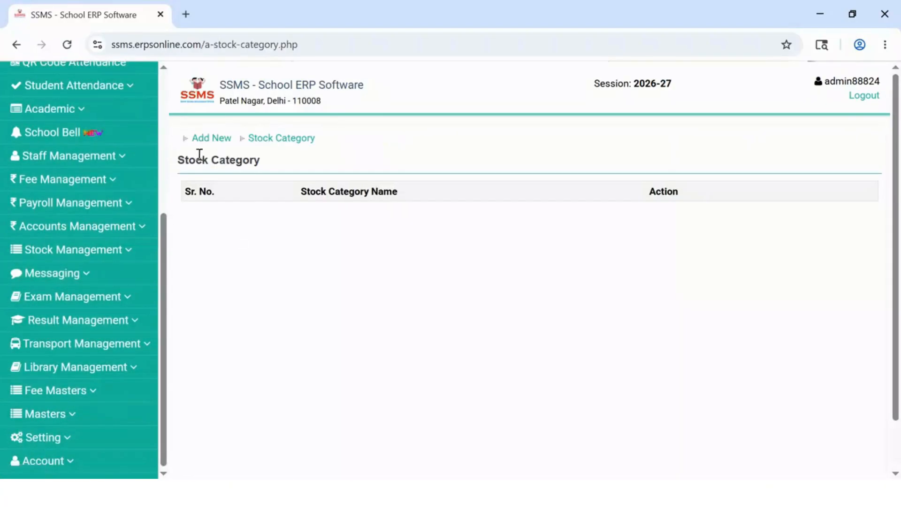
left_click(212, 139)
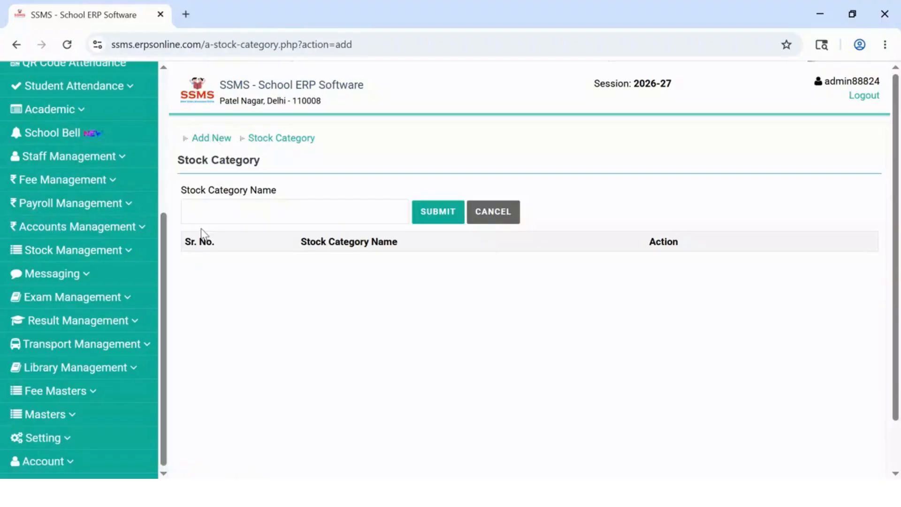
left_click(199, 214)
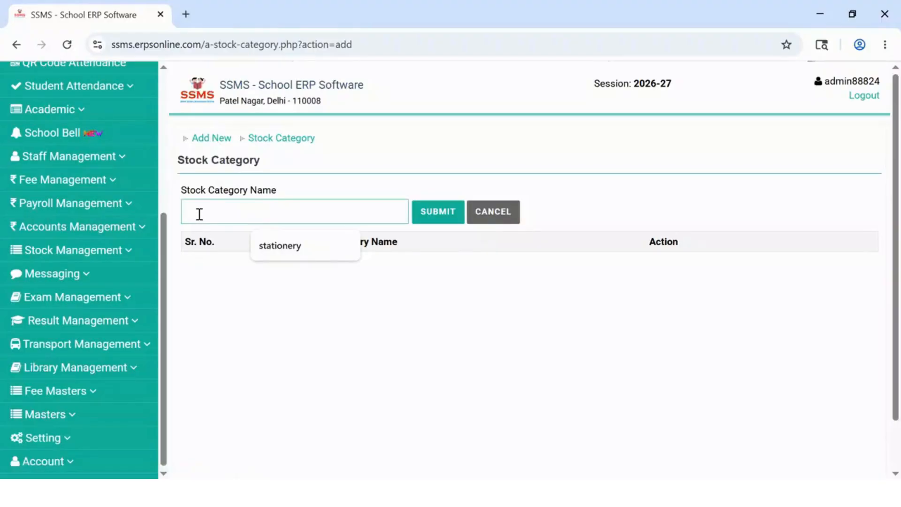
type("Stat")
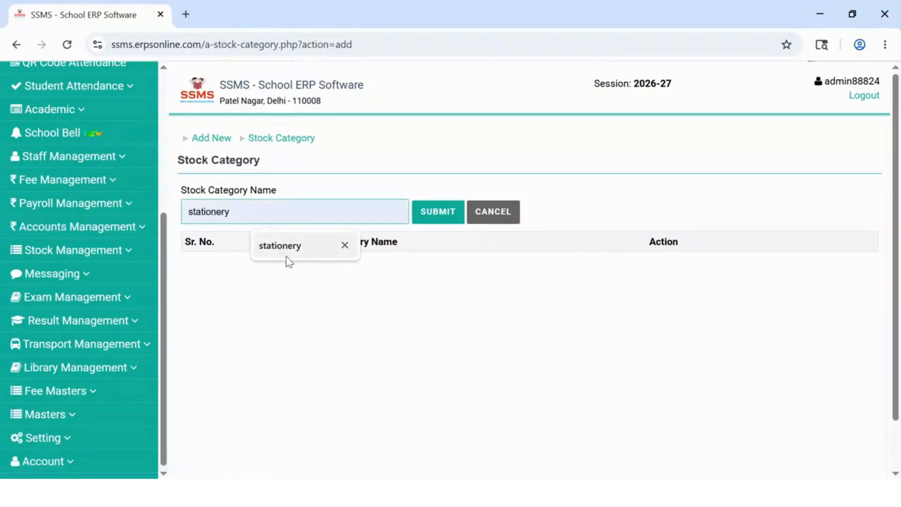
left_click(287, 260)
left_click(193, 212)
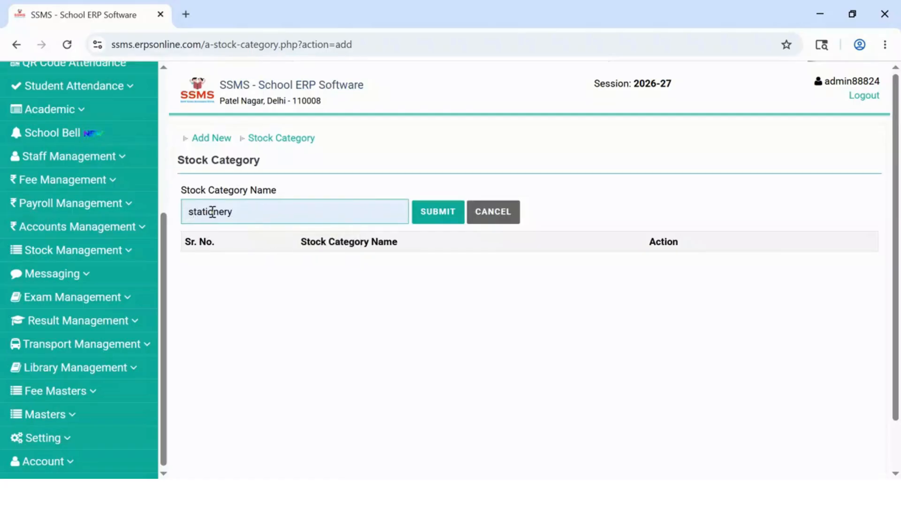
key("BackSpace")
type("S")
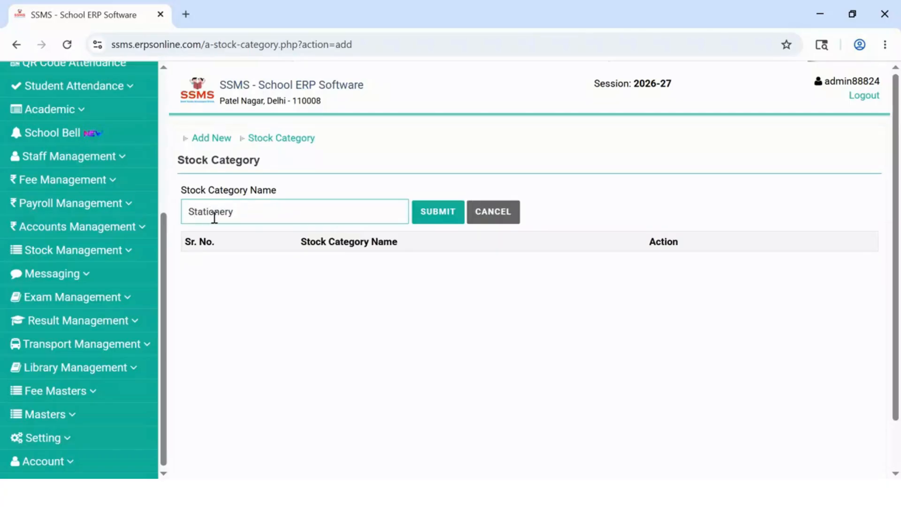
left_click(439, 219)
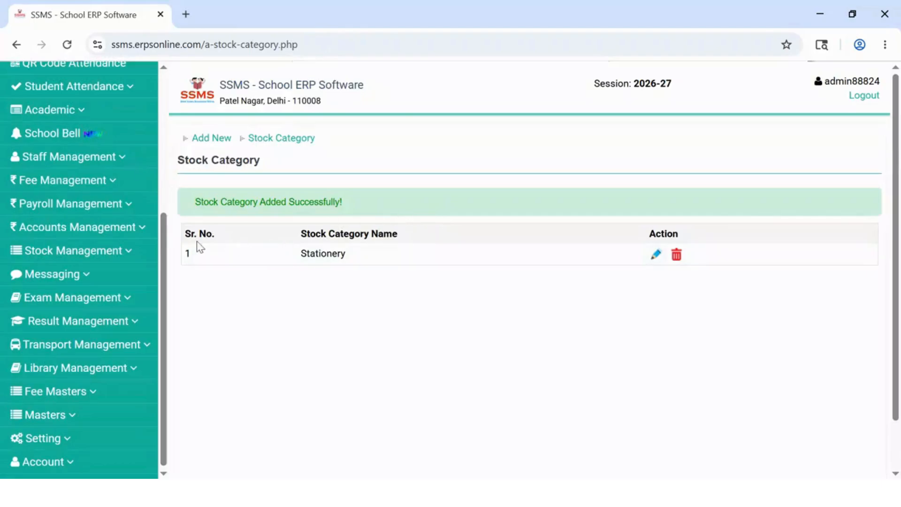
- Add a stock godown named Godown 1
left_click(61, 256)
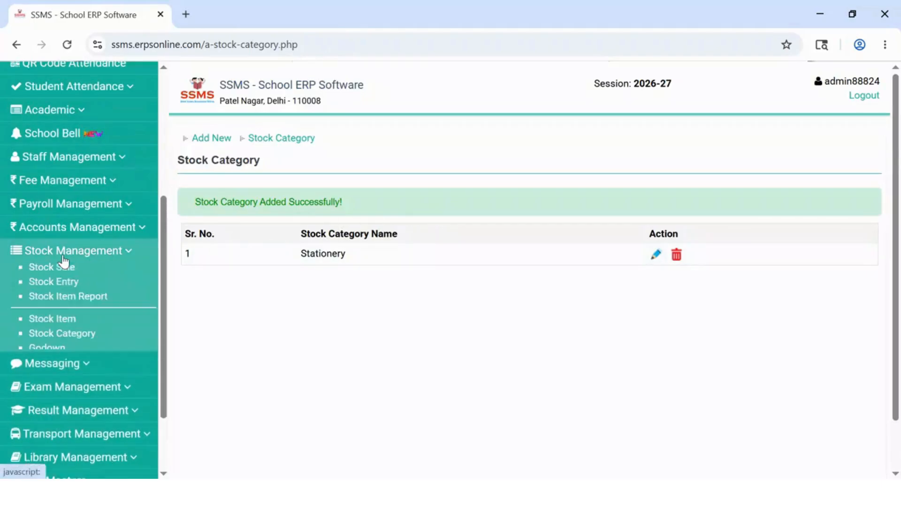
left_click(54, 353)
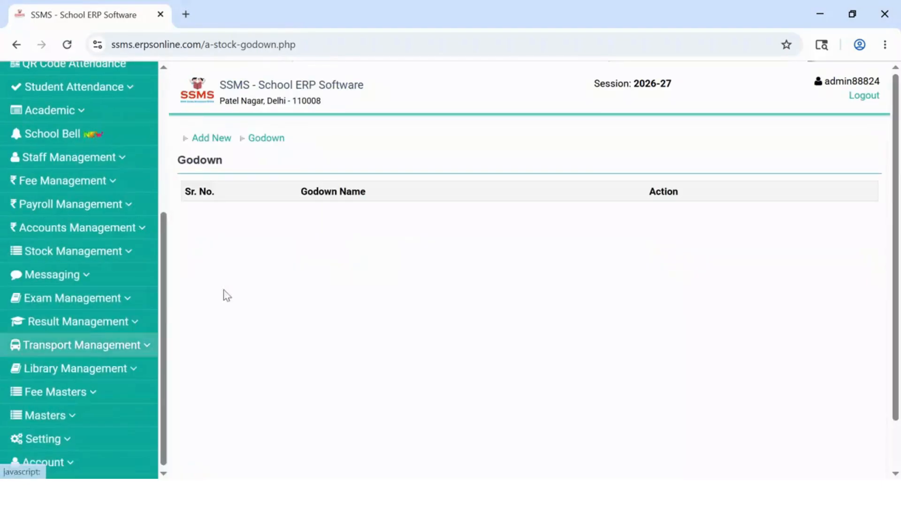
left_click(214, 142)
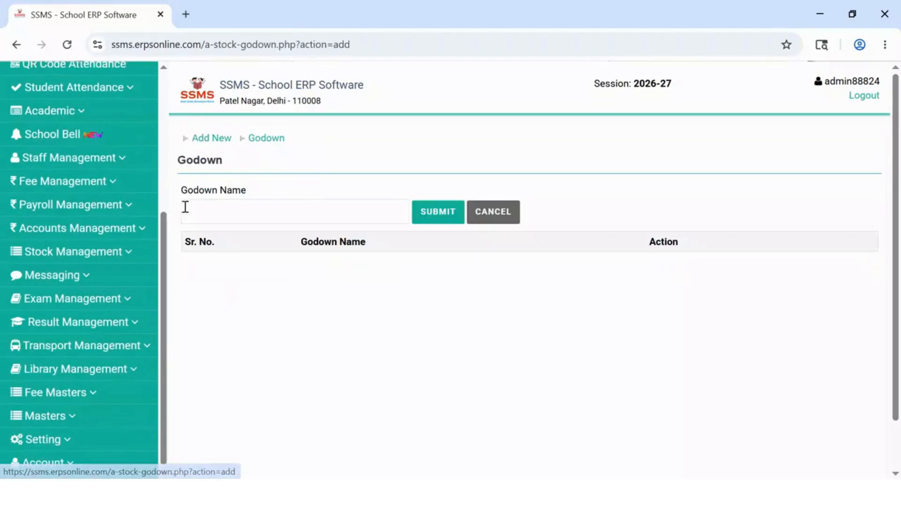
left_click(229, 214)
type("G")
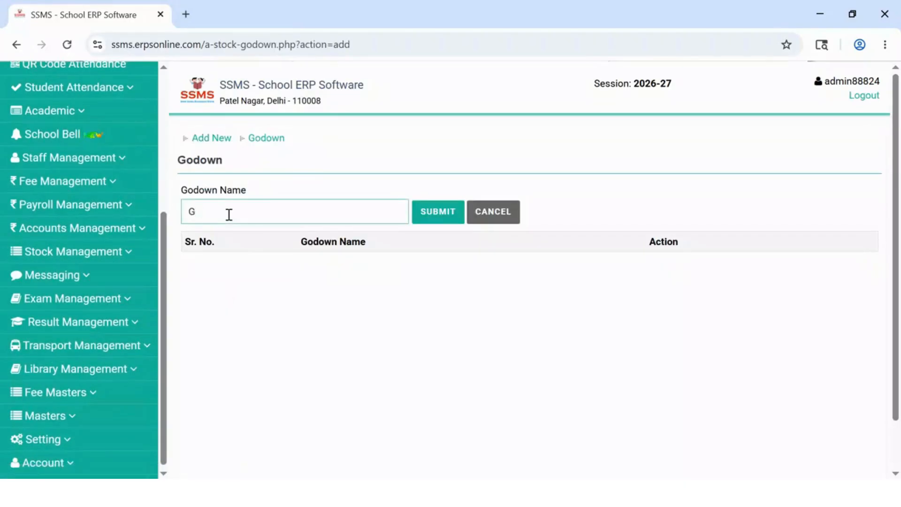
type("odown")
type("1")
left_click(451, 215)
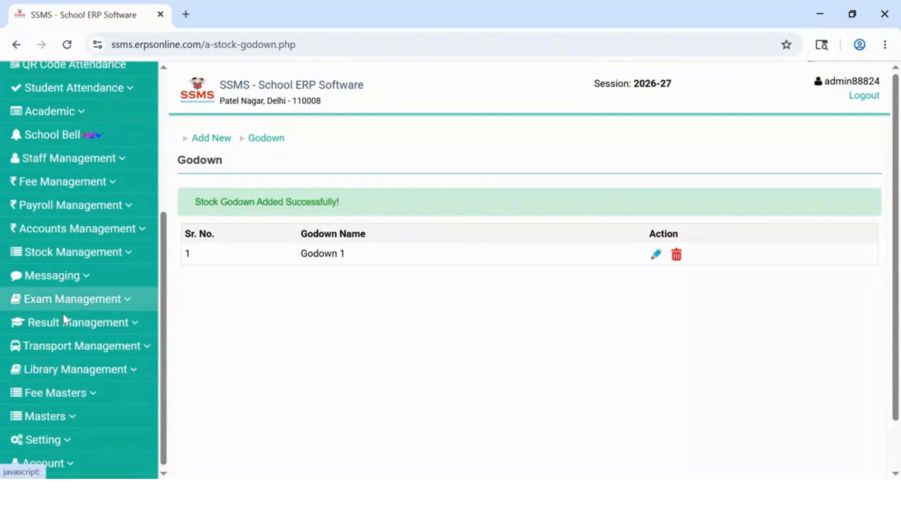
- Add a stock unit named pkt
left_click(77, 253)
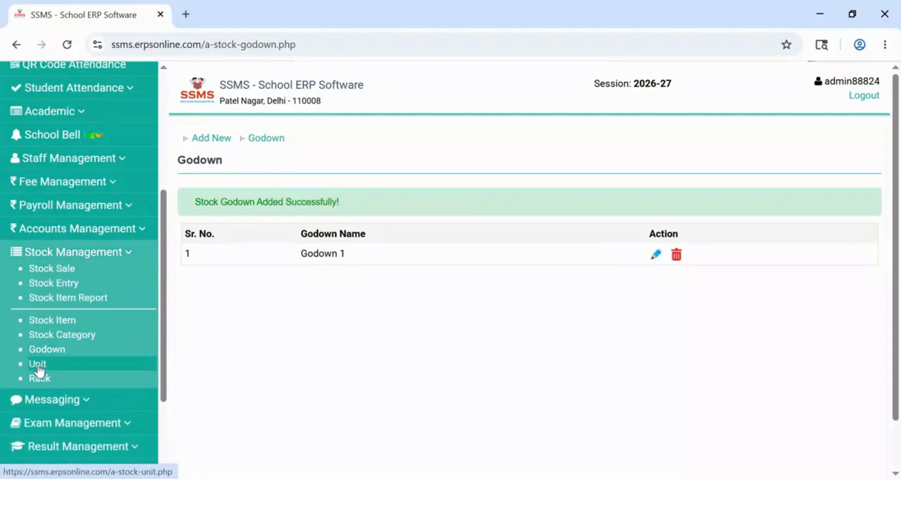
left_click(38, 366)
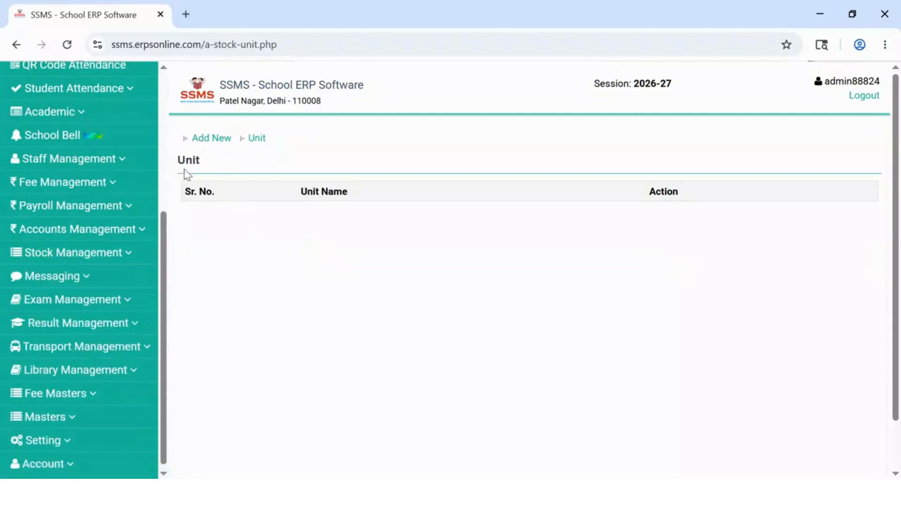
left_click(219, 140)
left_click(208, 214)
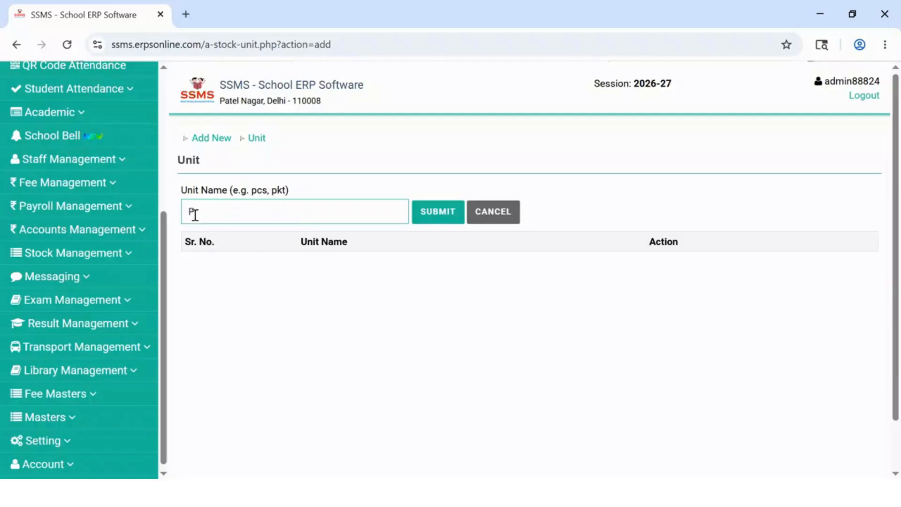
type("pkt")
left_click(416, 214)
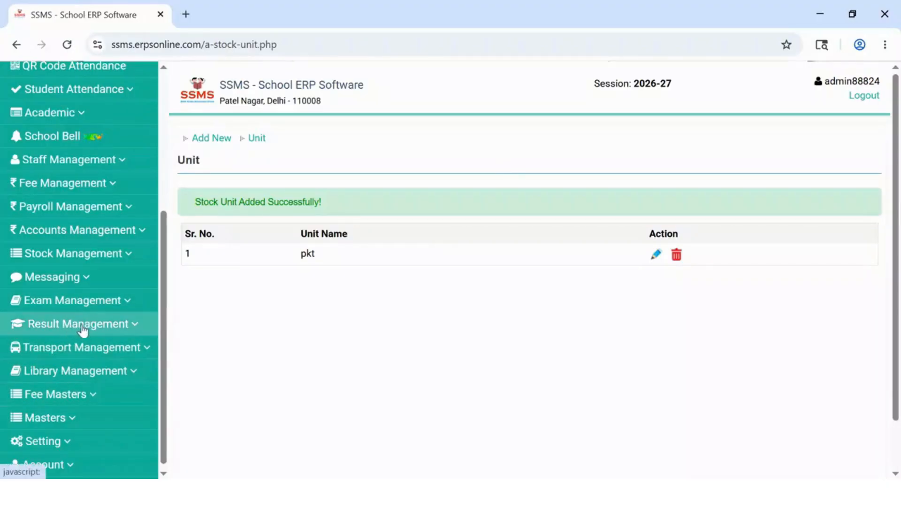
- Add a stock rack named Rack 1
left_click(64, 253)
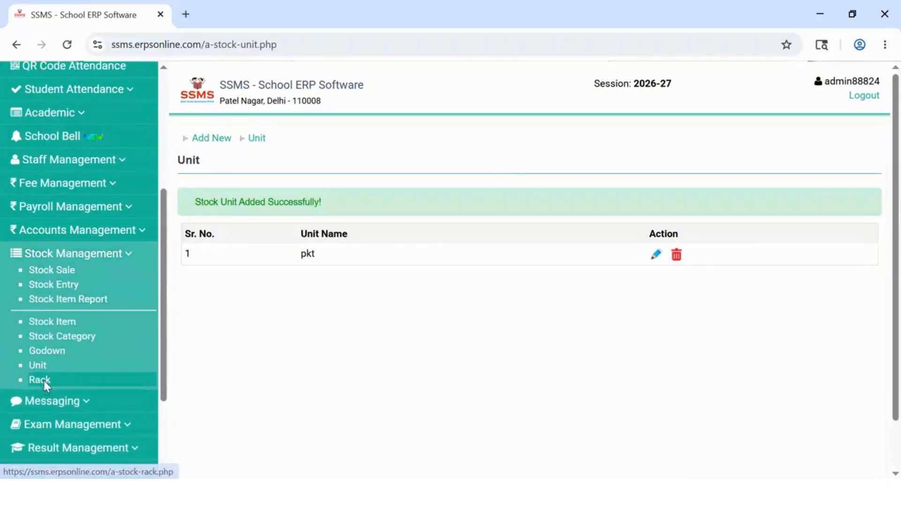
left_click(49, 380)
left_click(215, 149)
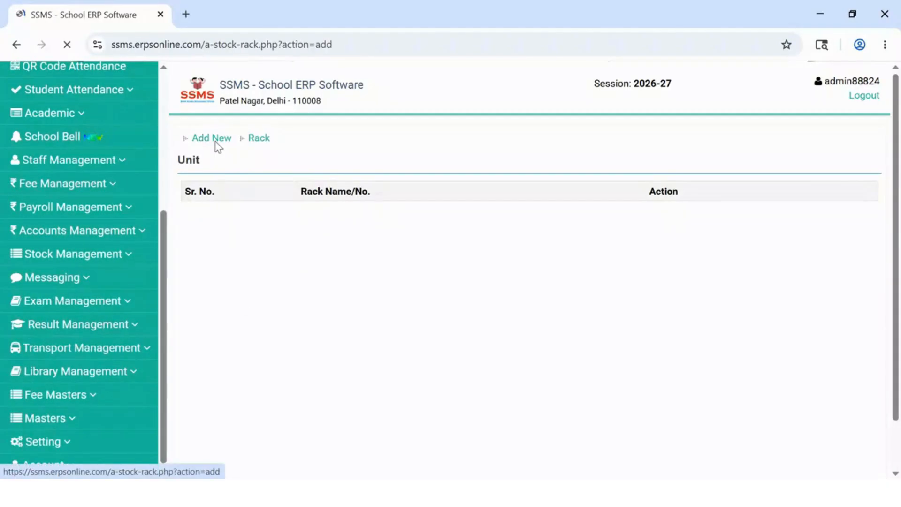
left_click(210, 214)
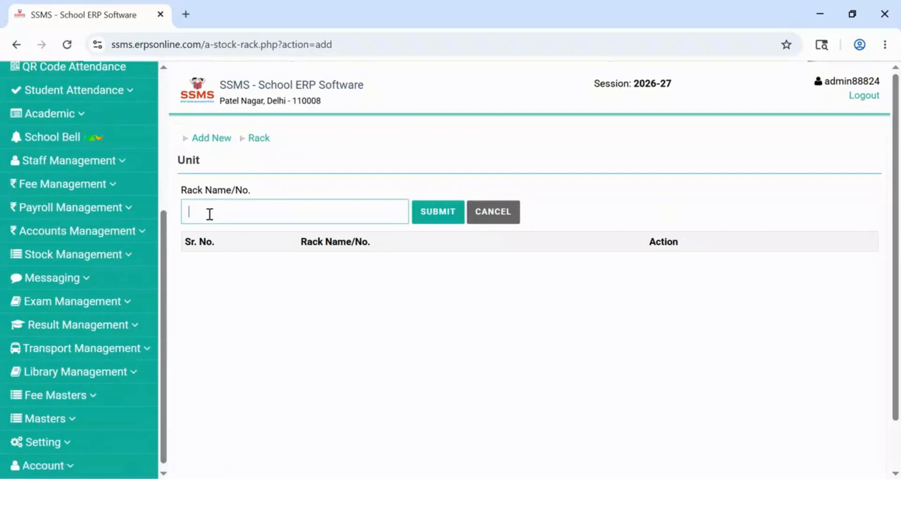
type("Rack 1")
left_click(436, 219)
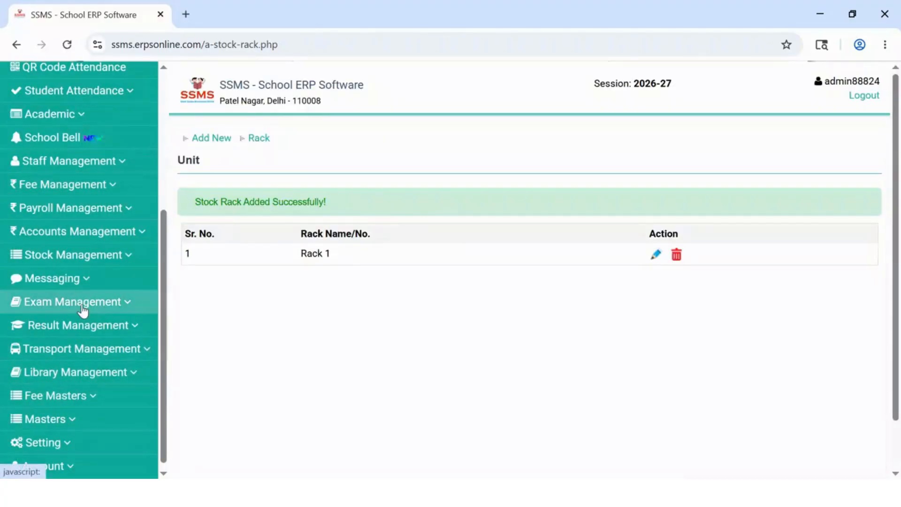
- Add a stock item named Pencil with category Stationery and unit pkt, leaving the description empty
left_click(73, 262)
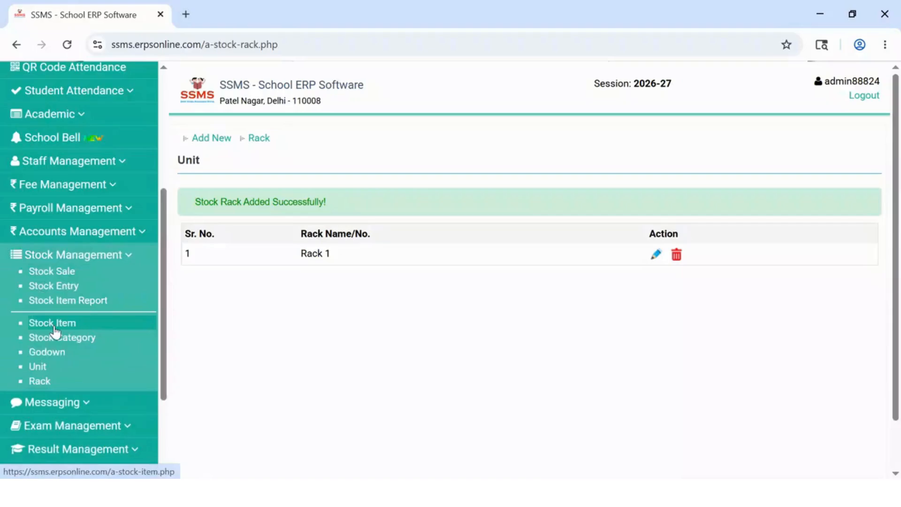
left_click(55, 325)
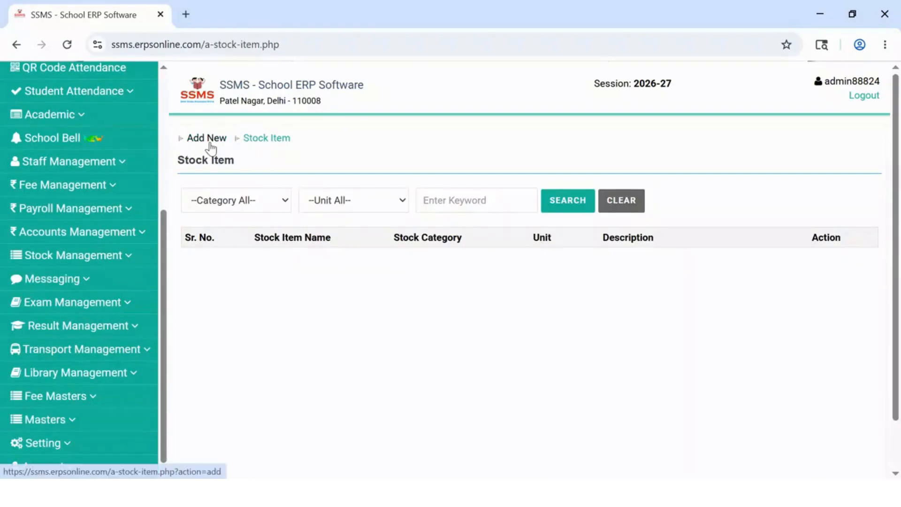
left_click(210, 147)
left_click(209, 211)
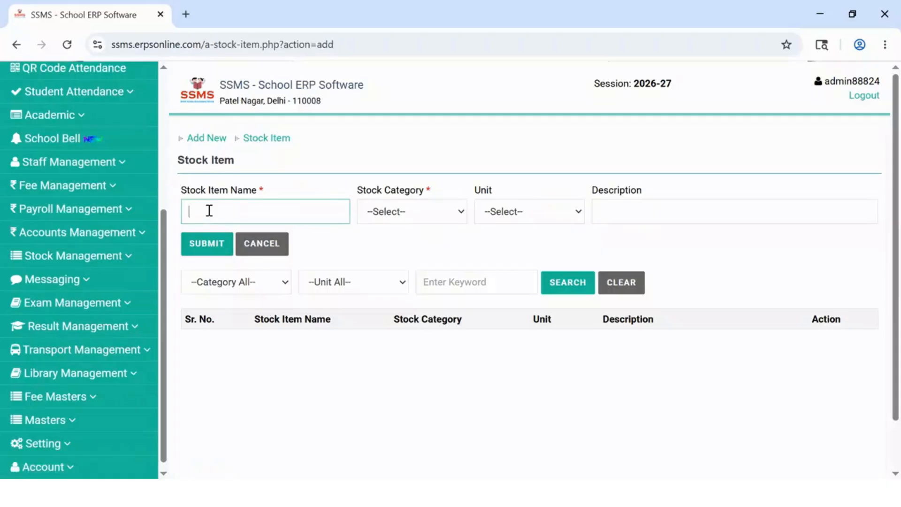
type("Pencil")
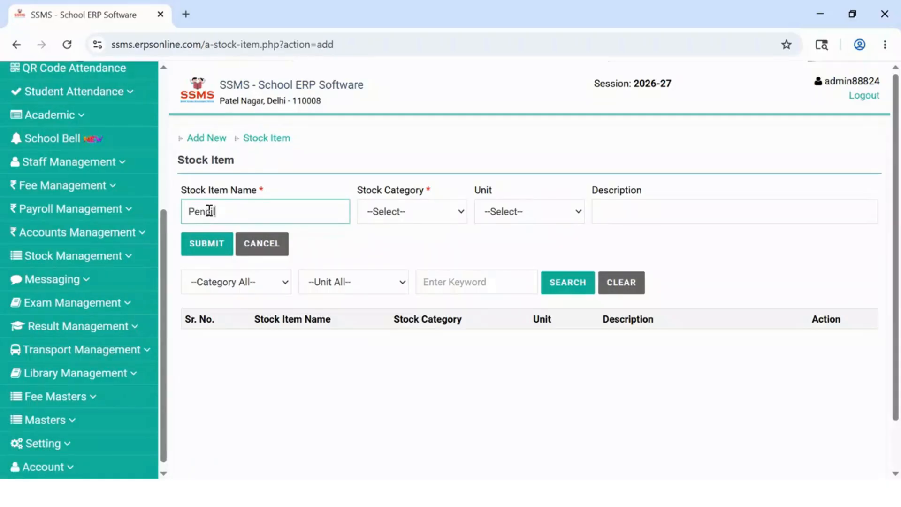
left_click(416, 218)
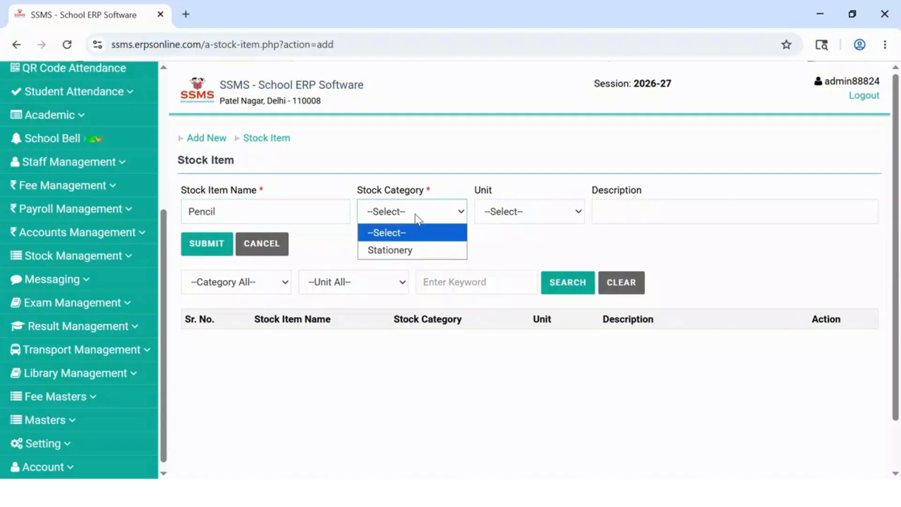
left_click(413, 250)
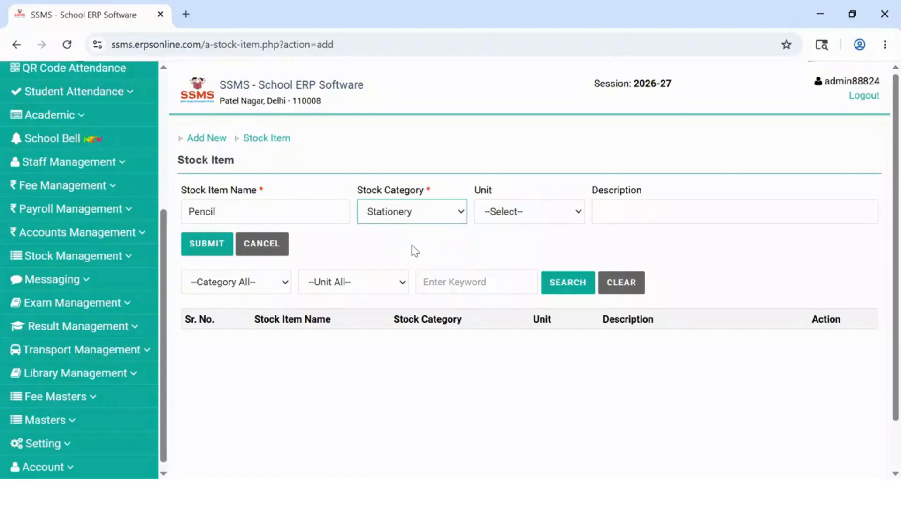
left_click(506, 213)
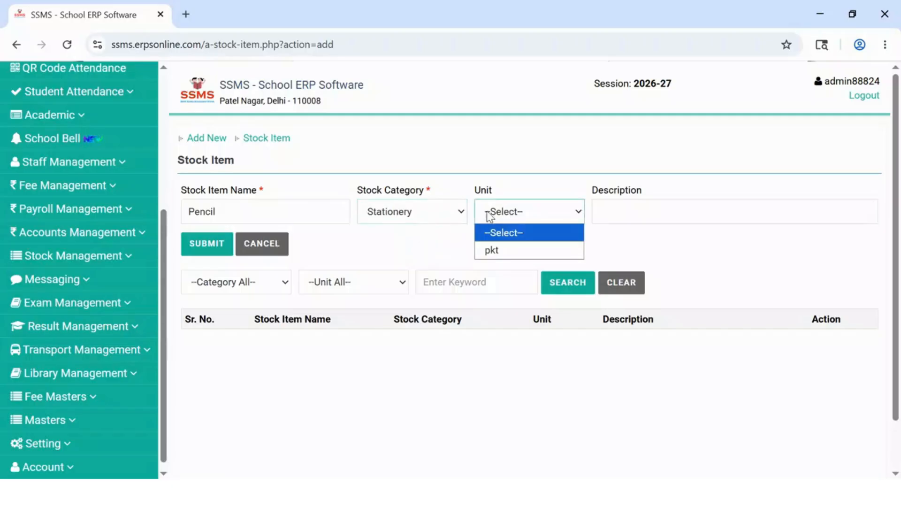
left_click(499, 251)
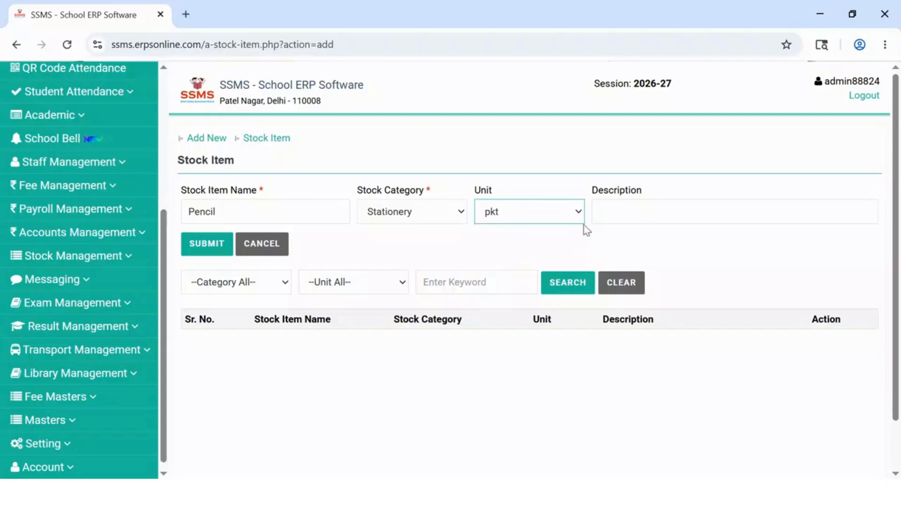
left_click(620, 206)
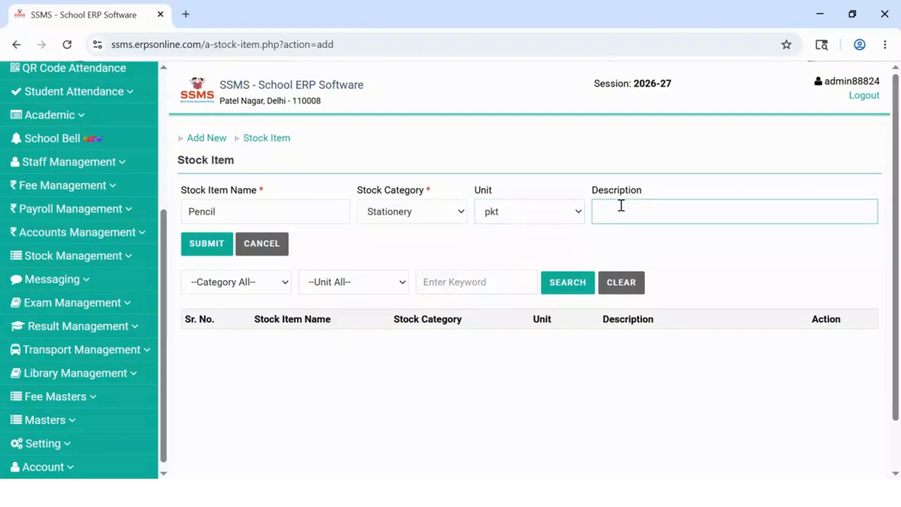
left_click(219, 249)
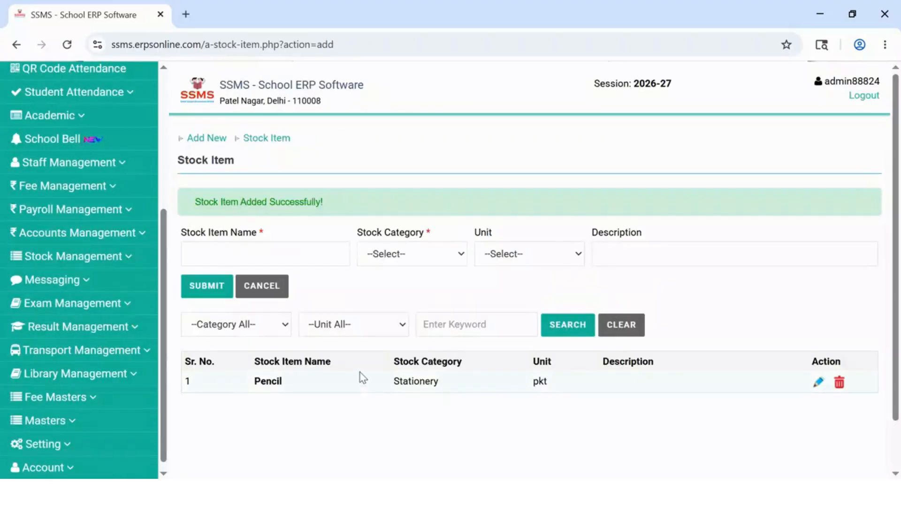
left_click(258, 331)
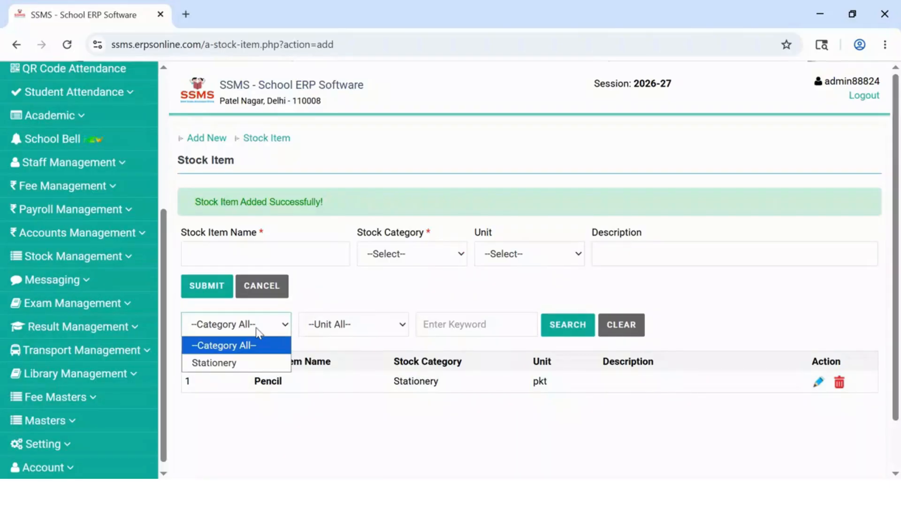
left_click(341, 324)
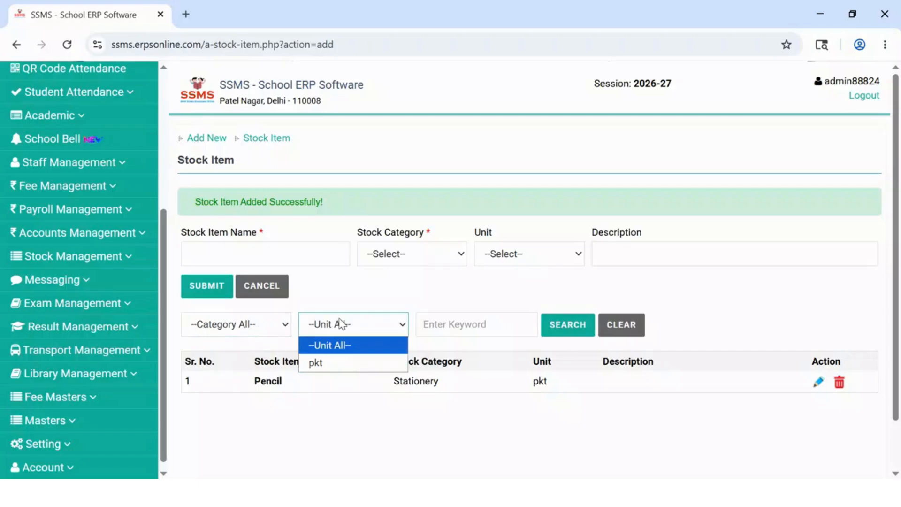
- Start a new stock entry dated 05/30/2026 and fill in its invoice number
left_click(74, 264)
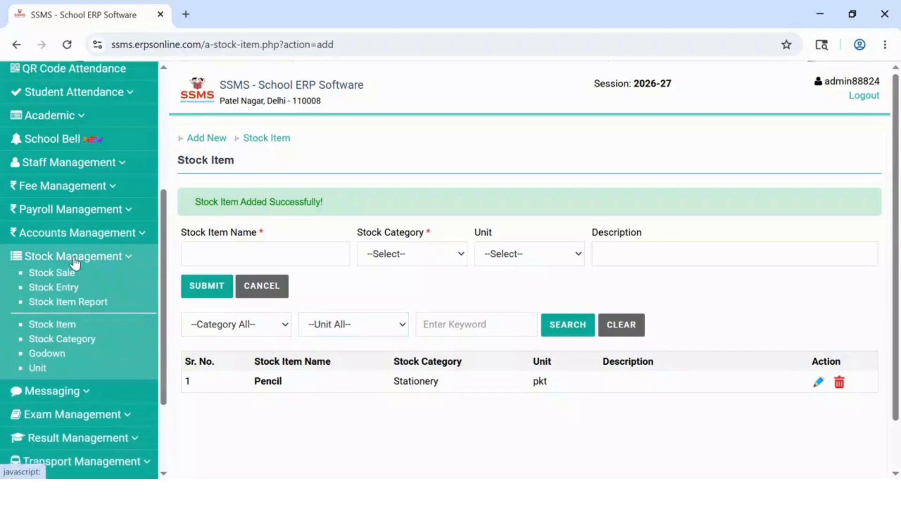
left_click(63, 288)
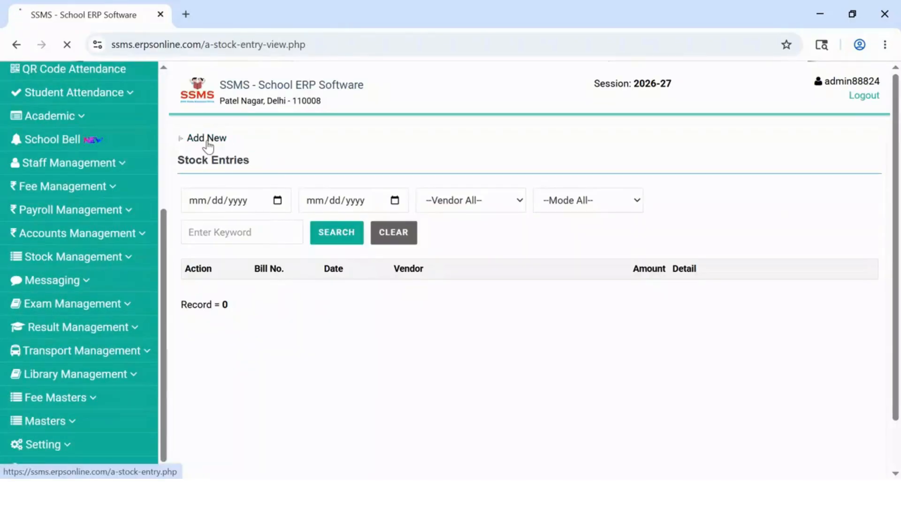
left_click(205, 141)
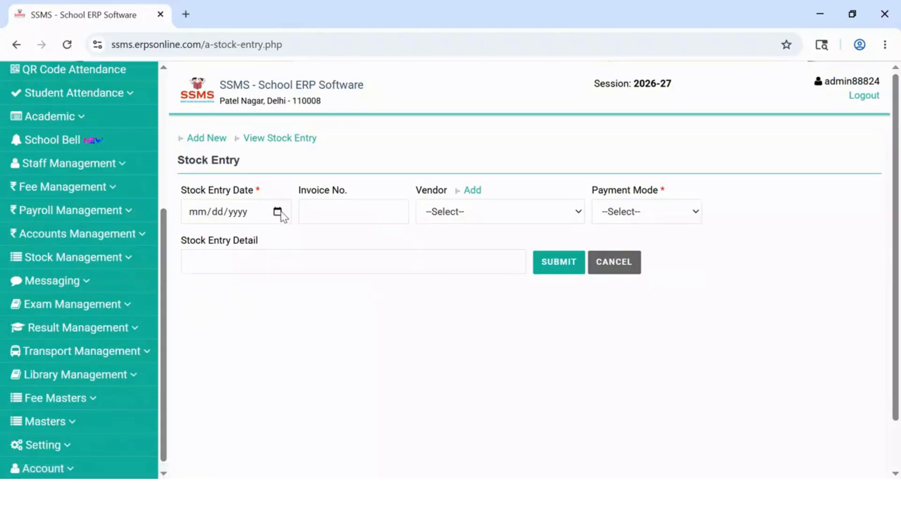
left_click(278, 214)
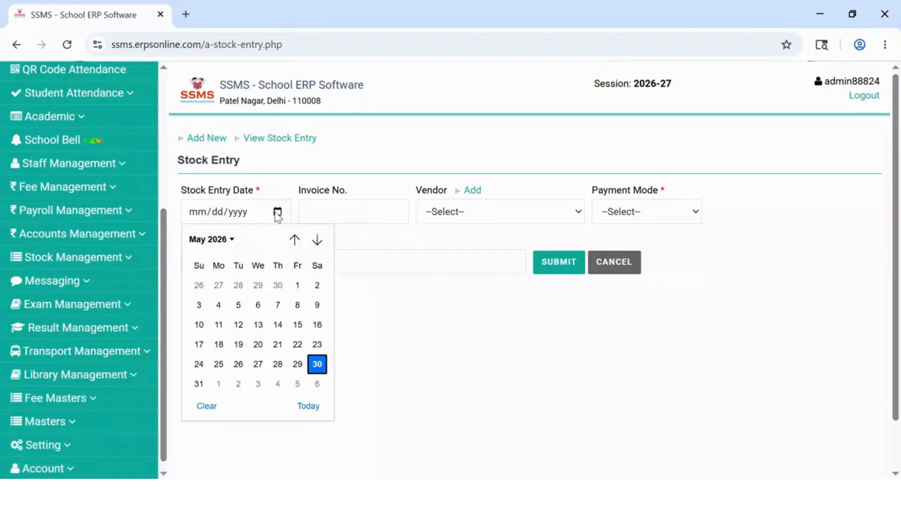
left_click(317, 366)
left_click(312, 211)
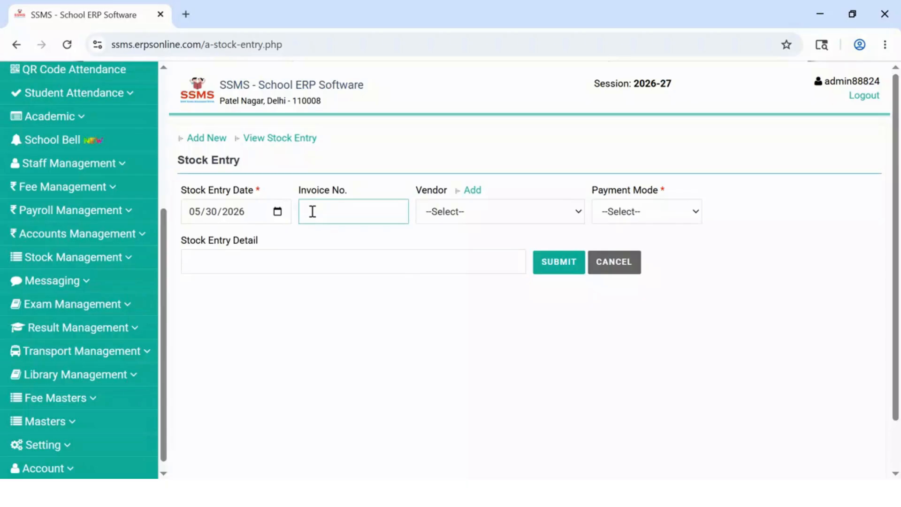
type("616")
- Choose the first vendor in the vendor list for the stock entry
left_click(462, 216)
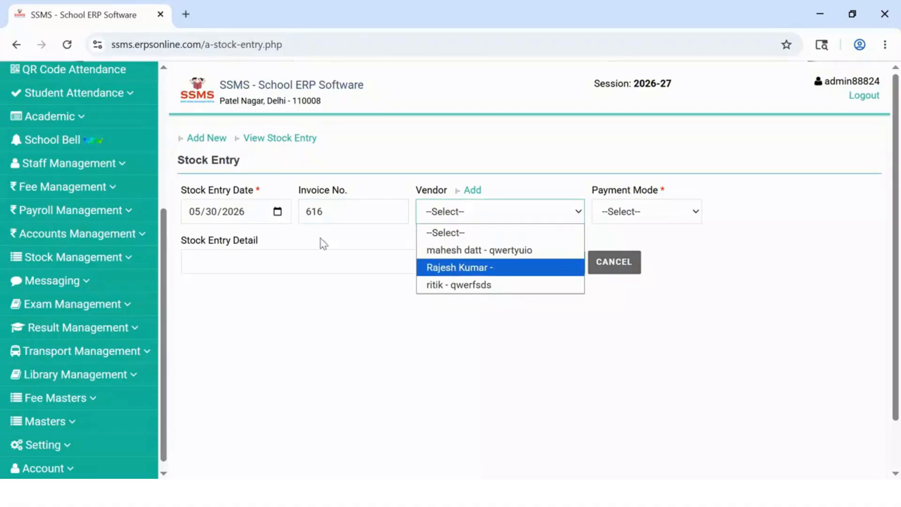
left_click(97, 242)
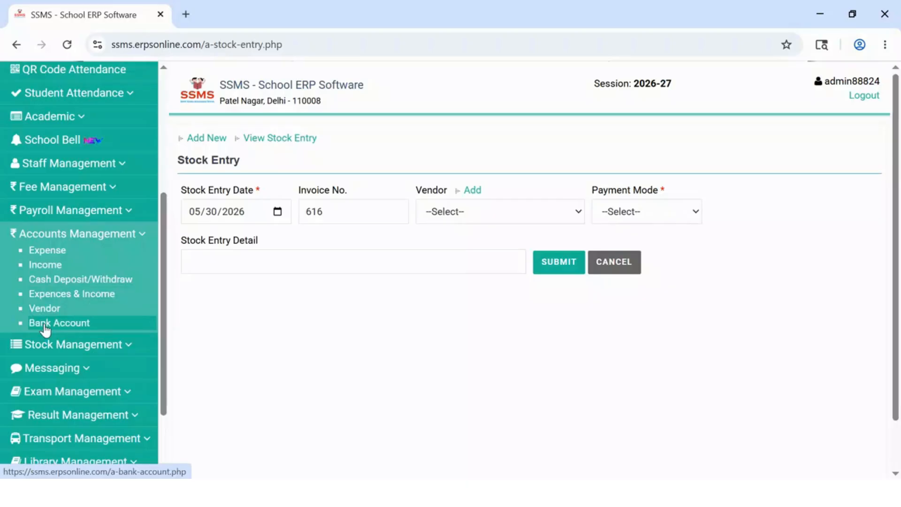
left_click(463, 209)
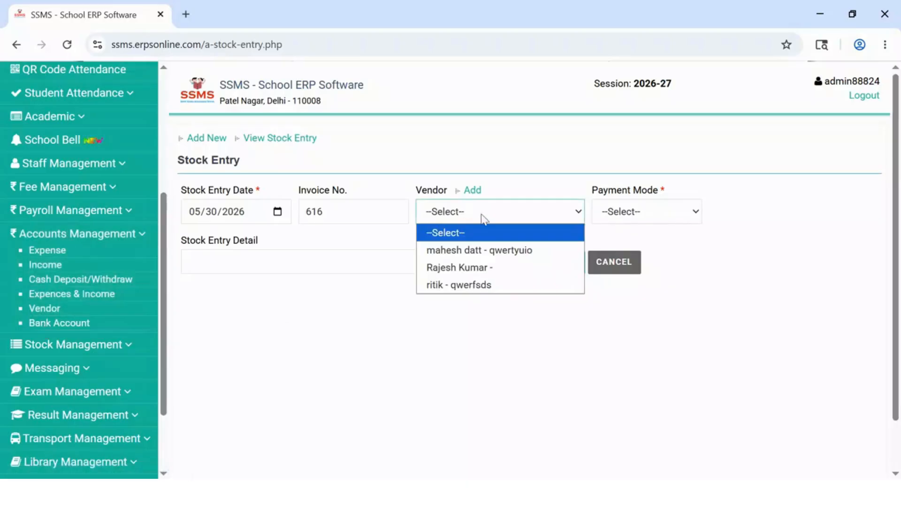
left_click(470, 251)
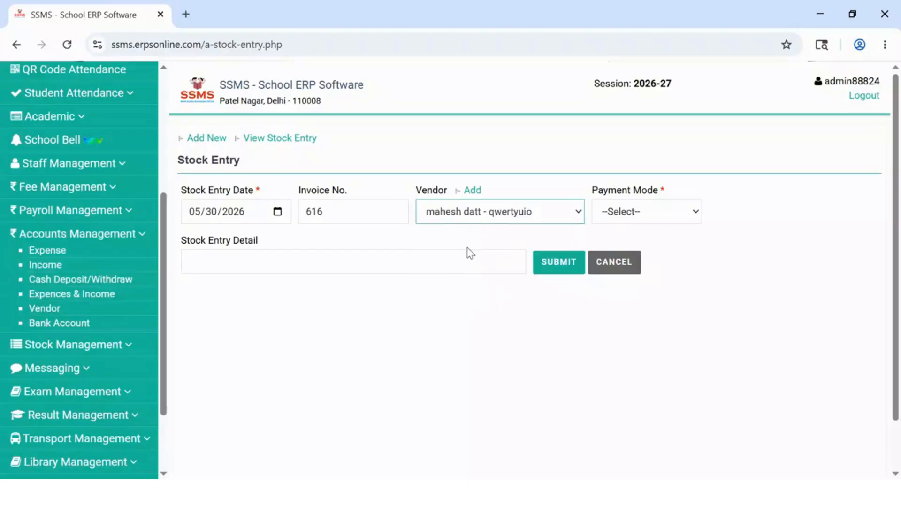
- Try the Online (Bank/UPI/Other) payment mode with its bank choices, and the Credit payment mode
left_click(634, 212)
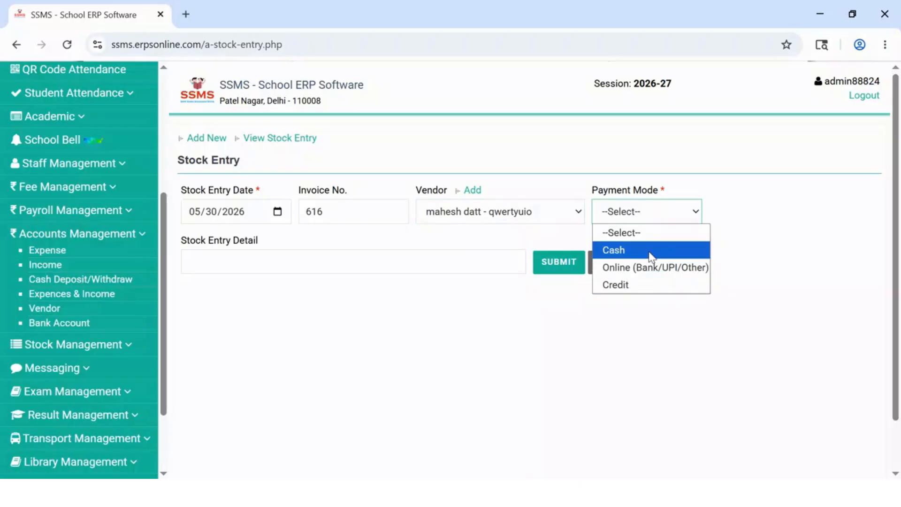
left_click(664, 271)
left_click(755, 218)
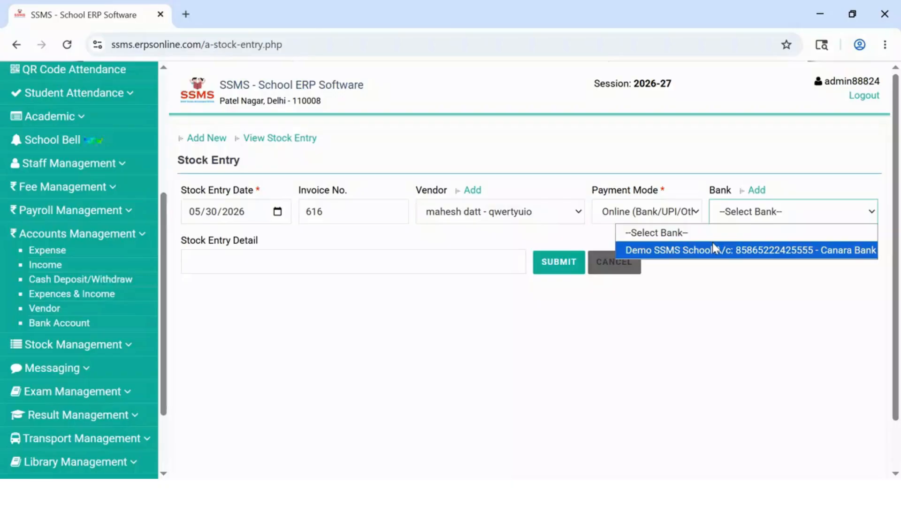
left_click(655, 214)
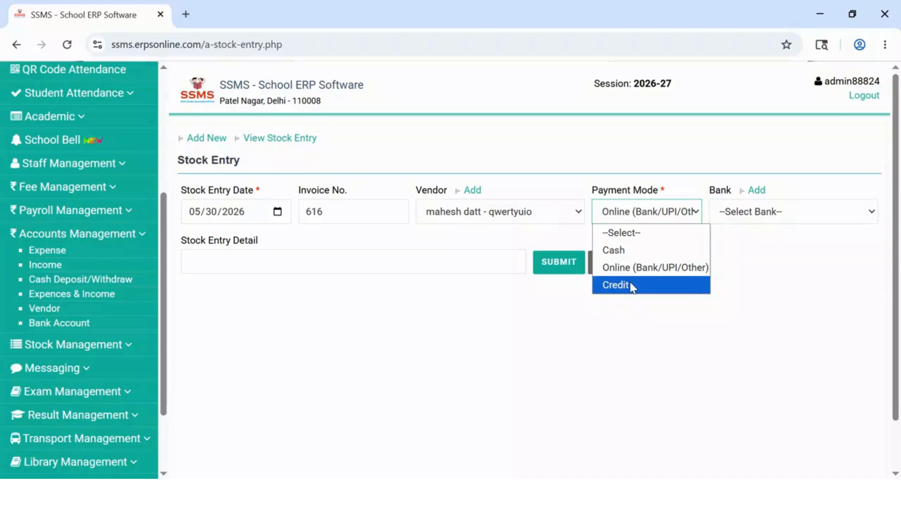
left_click(631, 284)
- Set the payment mode to Cash, enter Xyz as the stock entry detail, and submit the entry
left_click(656, 211)
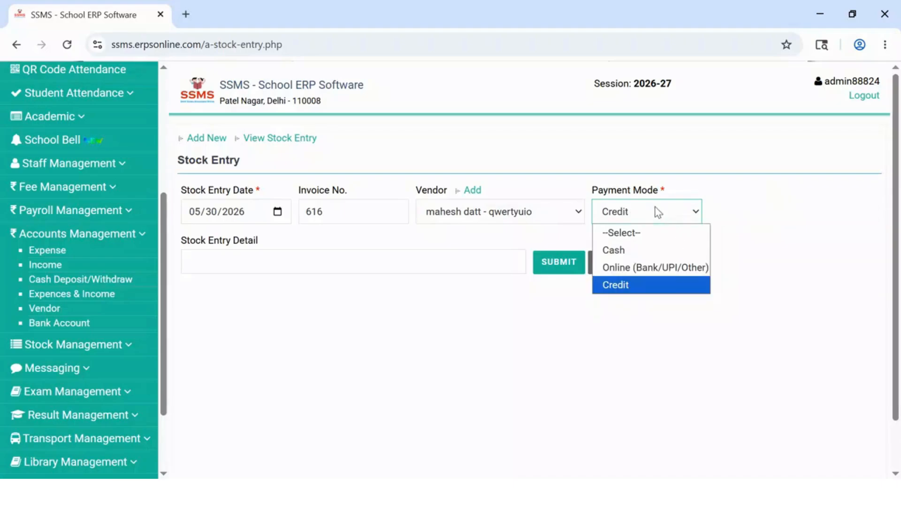
left_click(619, 251)
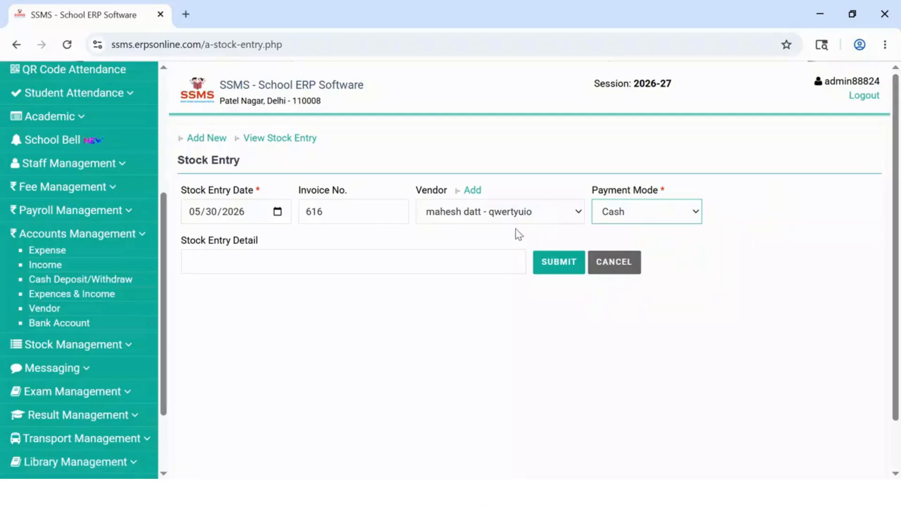
left_click(207, 267)
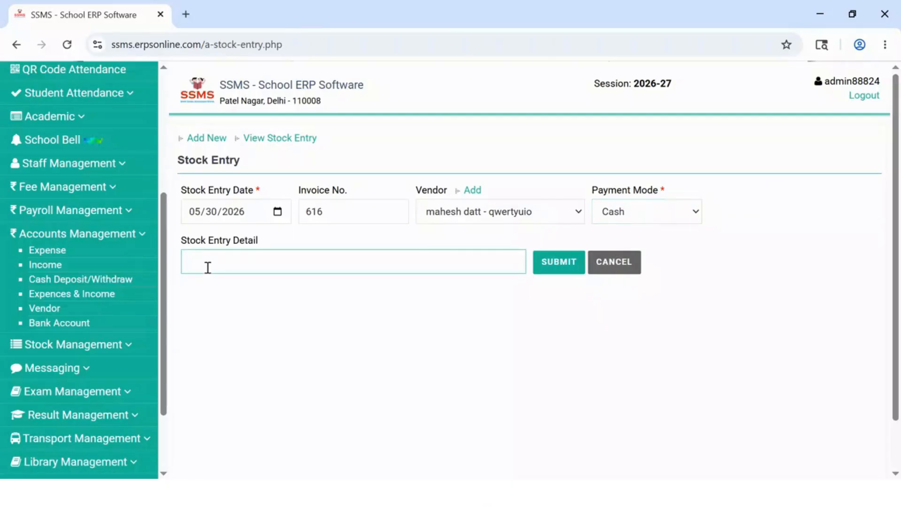
type("Xyz")
left_click(551, 267)
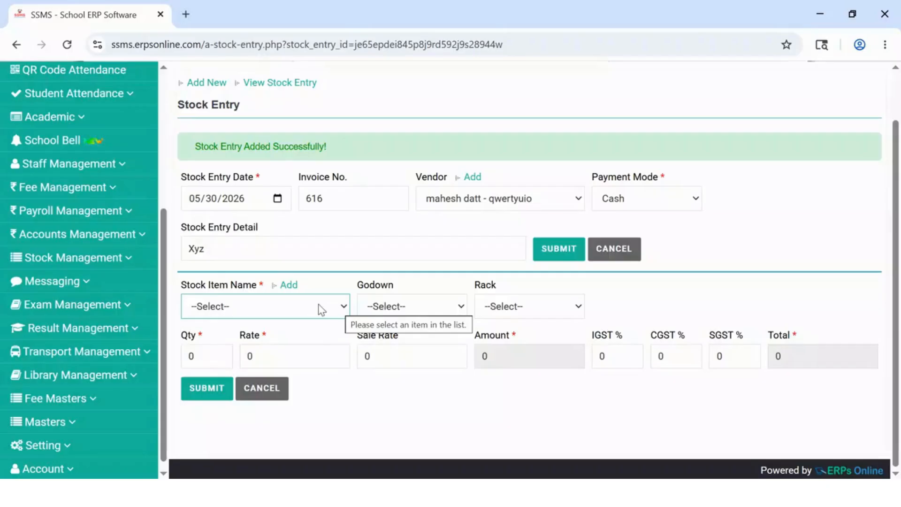
- Choose Pencil - Stationery as the entry's stock item, stored in Godown 1 on Rack 1
left_click(247, 314)
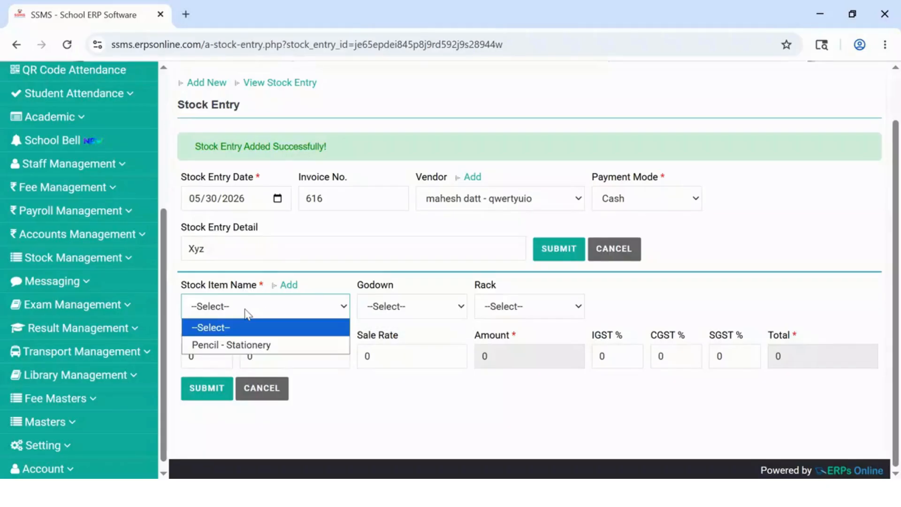
left_click(207, 346)
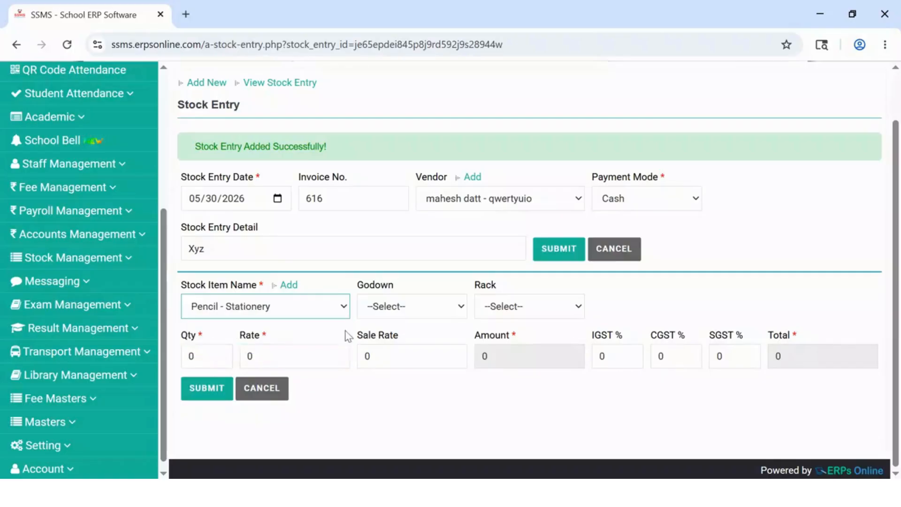
left_click(434, 312)
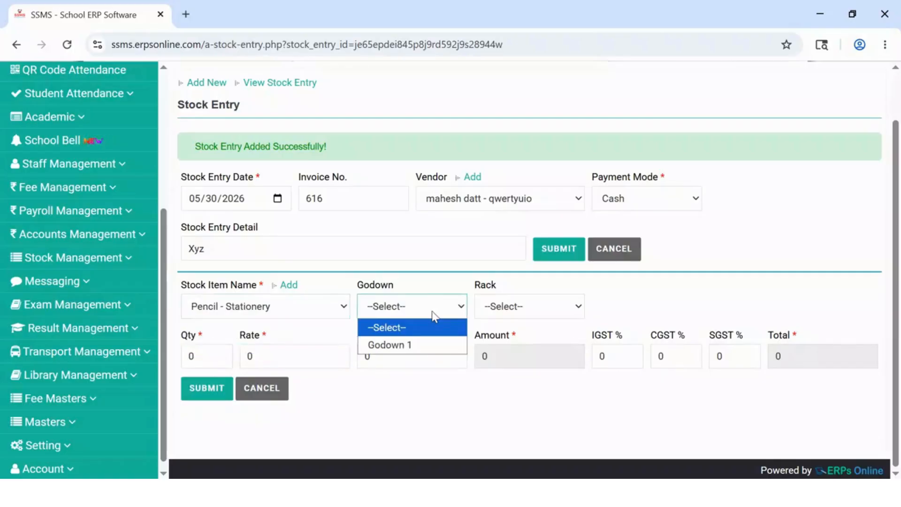
left_click(409, 347)
left_click(507, 310)
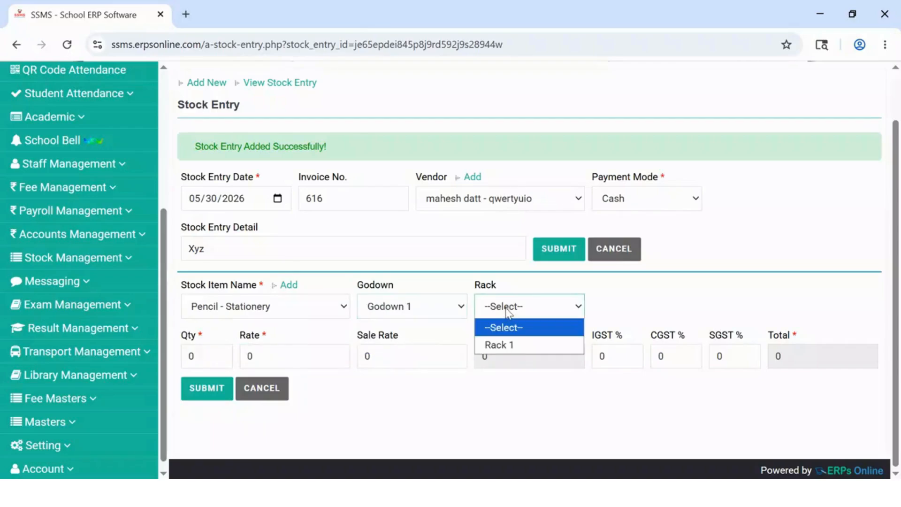
left_click(500, 346)
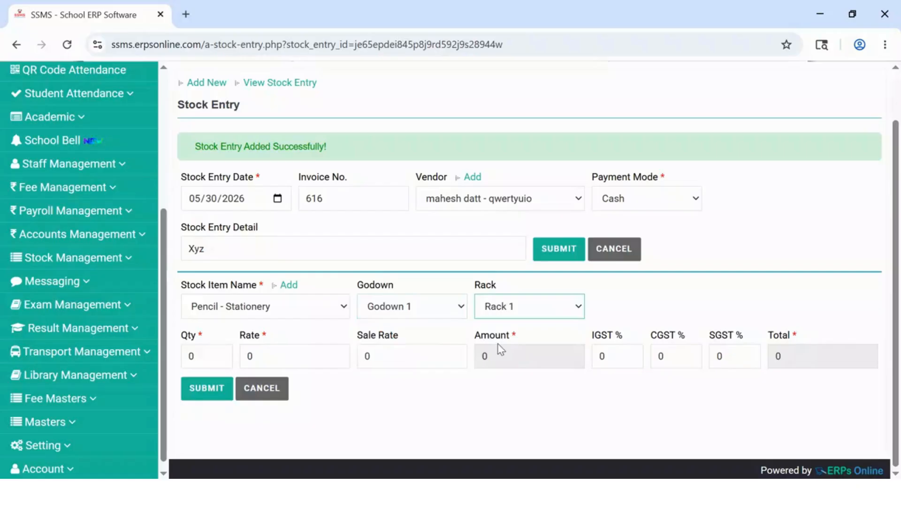
- Set the Pencil item's quantity to 50, its rate to 60 and its sale rate to 80
left_click(198, 358)
key("BackSpace")
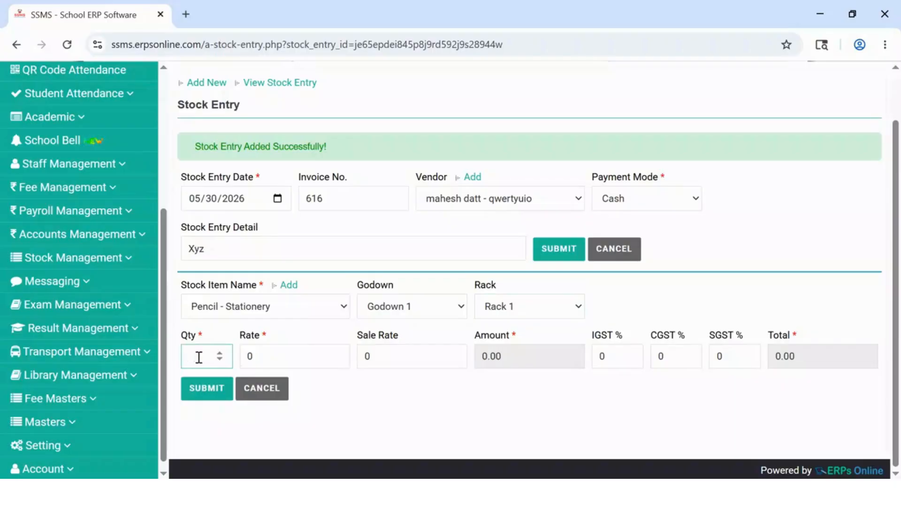
type("50")
left_click(265, 356)
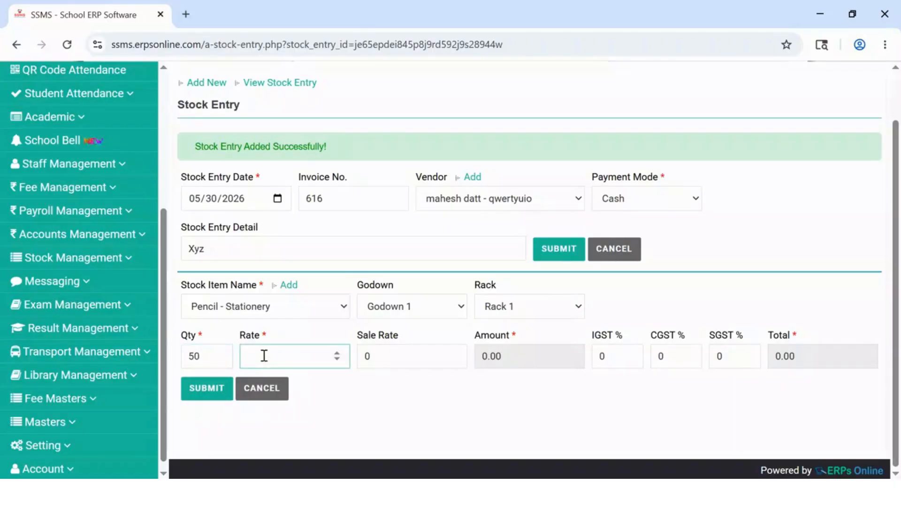
type("60")
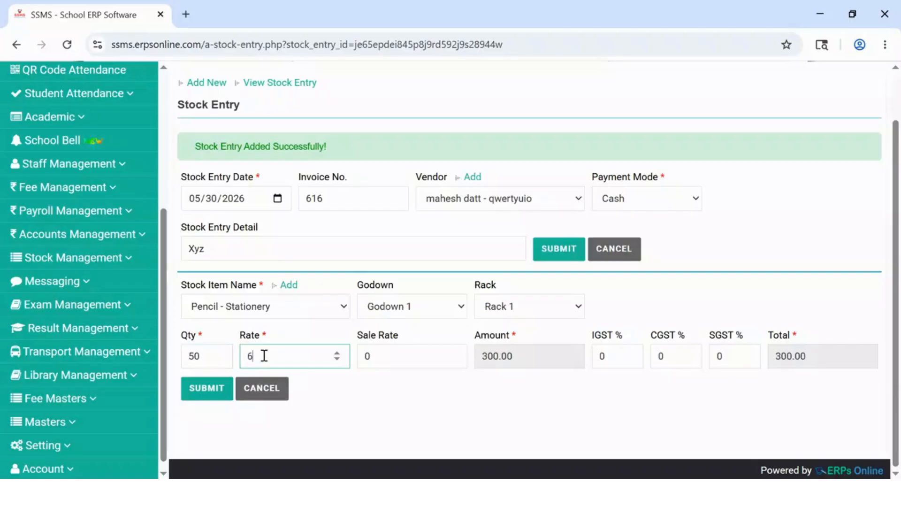
left_click(362, 406)
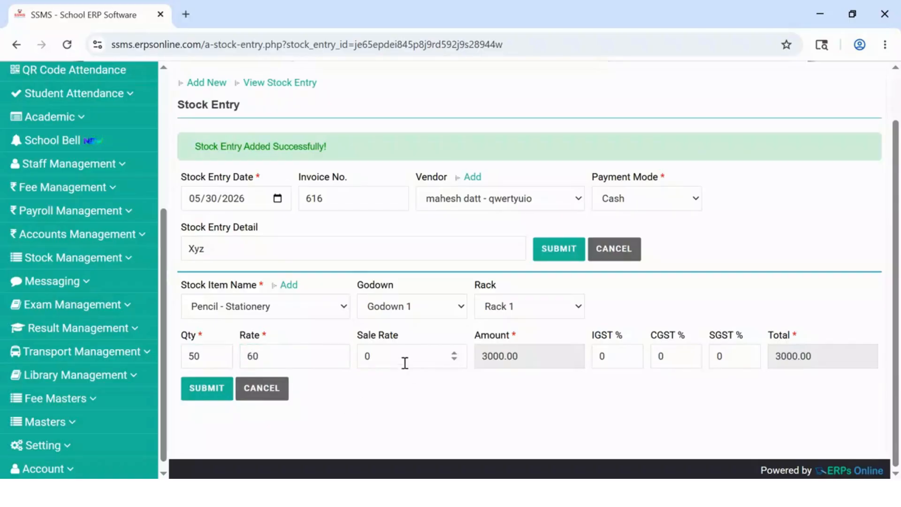
left_click(379, 356)
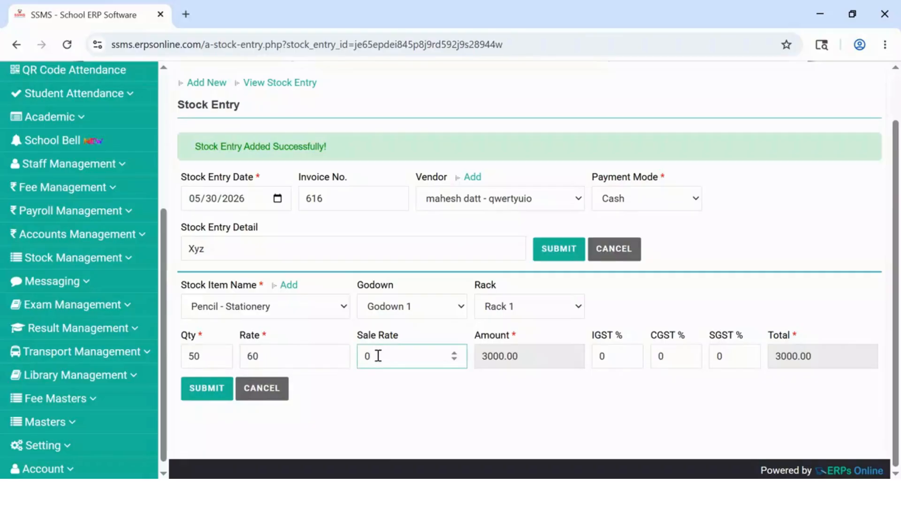
key("BackSpace")
type("80")
left_click(396, 418)
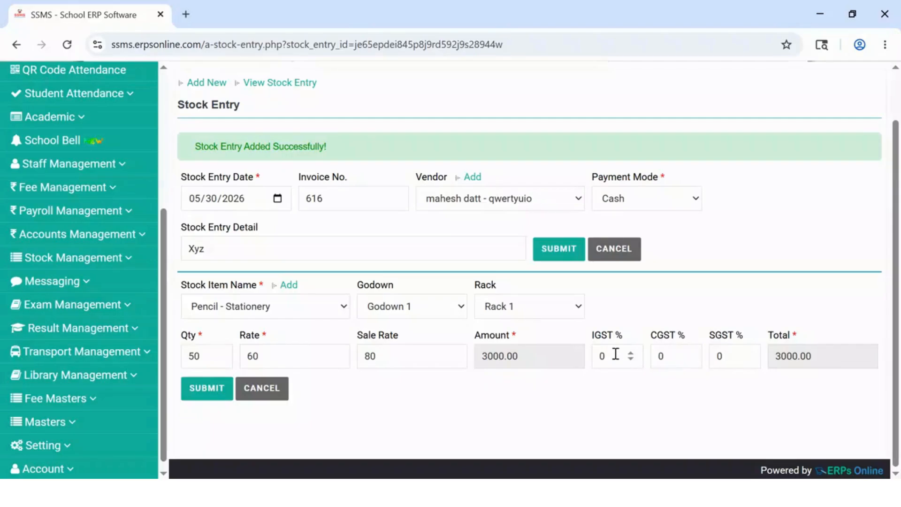
- Set IGST, CGST and SGST to 0.02 % each and submit the Pencil item line
double_click(631, 353)
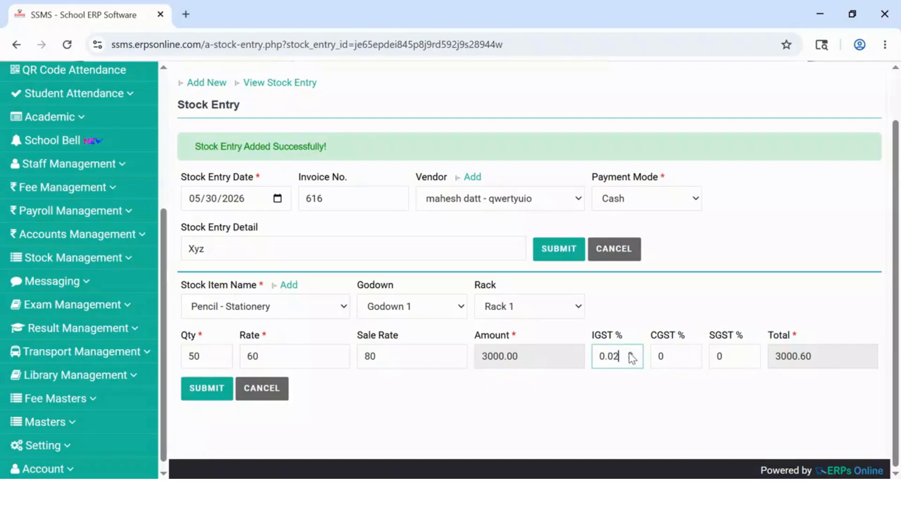
double_click(690, 353)
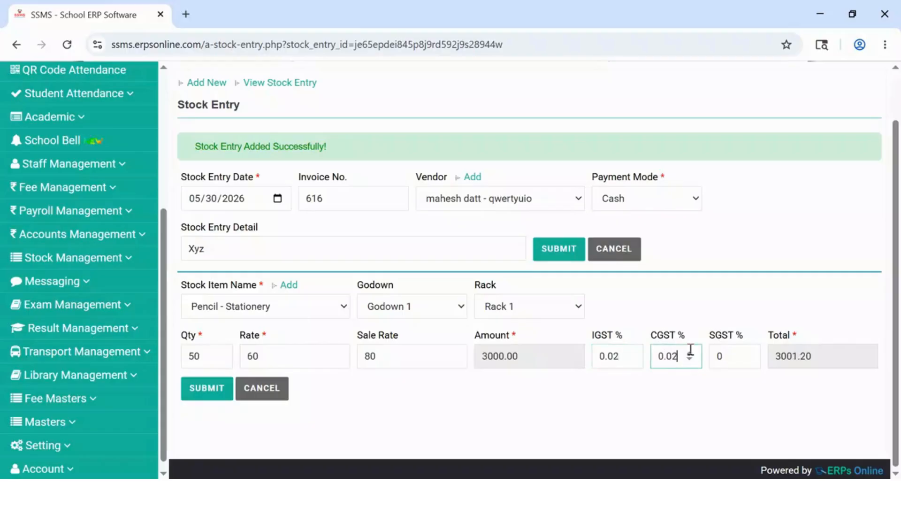
double_click(748, 353)
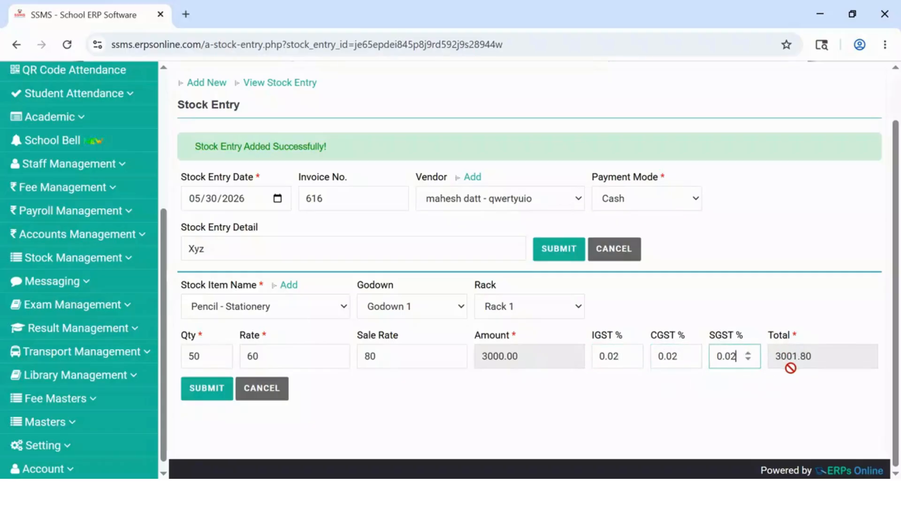
left_click(203, 391)
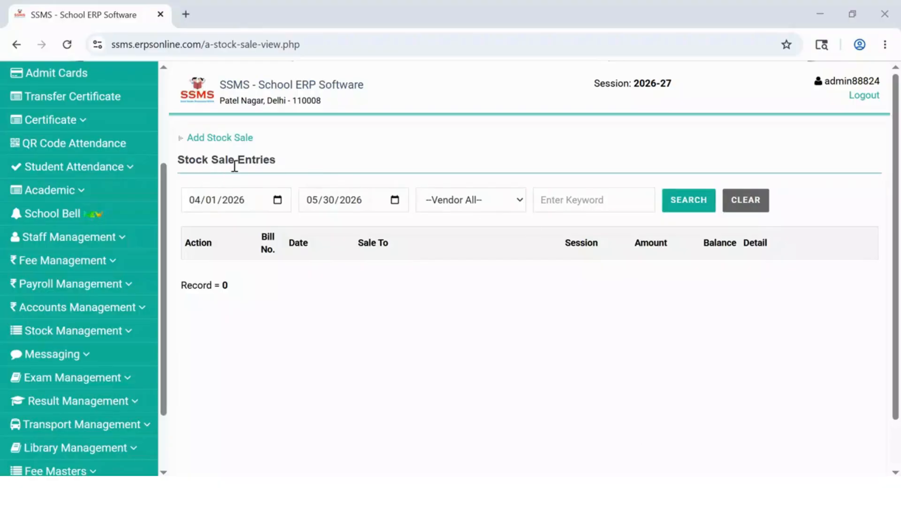
- Start a new stock sale to a student, choosing class 1st, section A and the second student listed
left_click(215, 143)
left_click(252, 199)
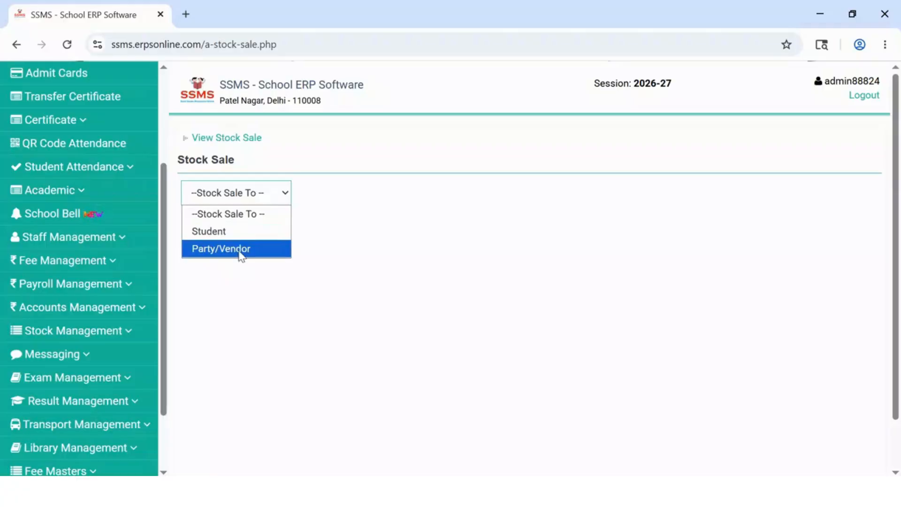
left_click(226, 234)
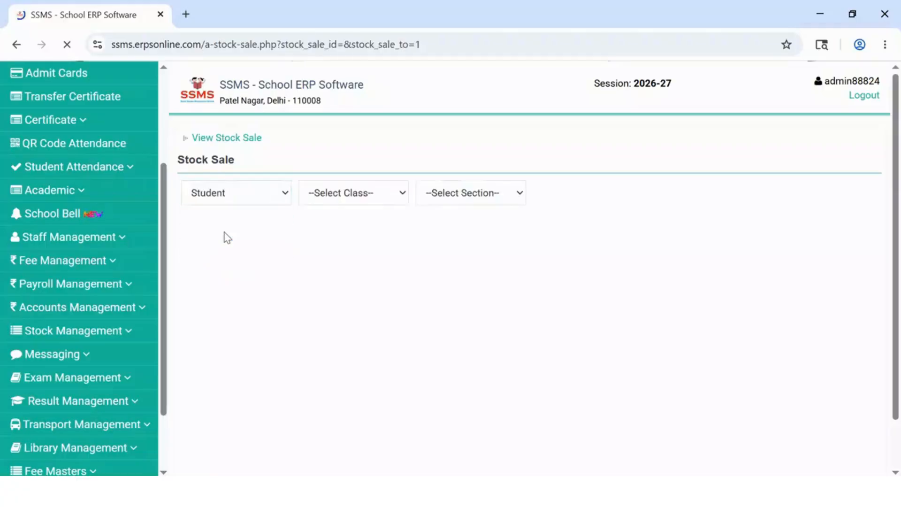
left_click(331, 200)
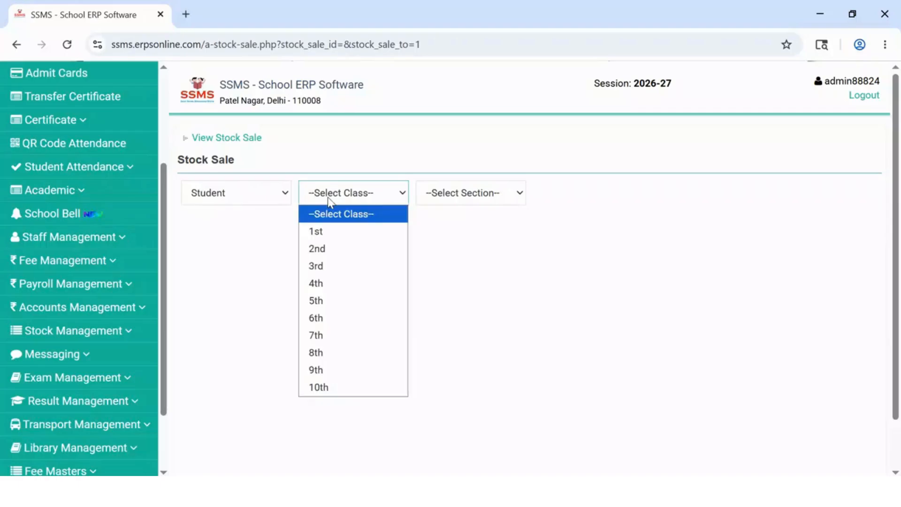
left_click(345, 231)
left_click(434, 206)
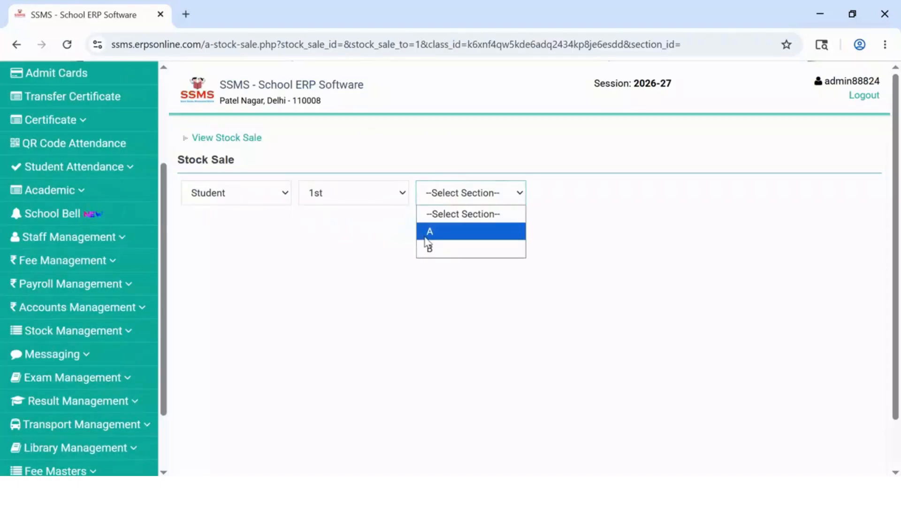
left_click(429, 232)
left_click(623, 197)
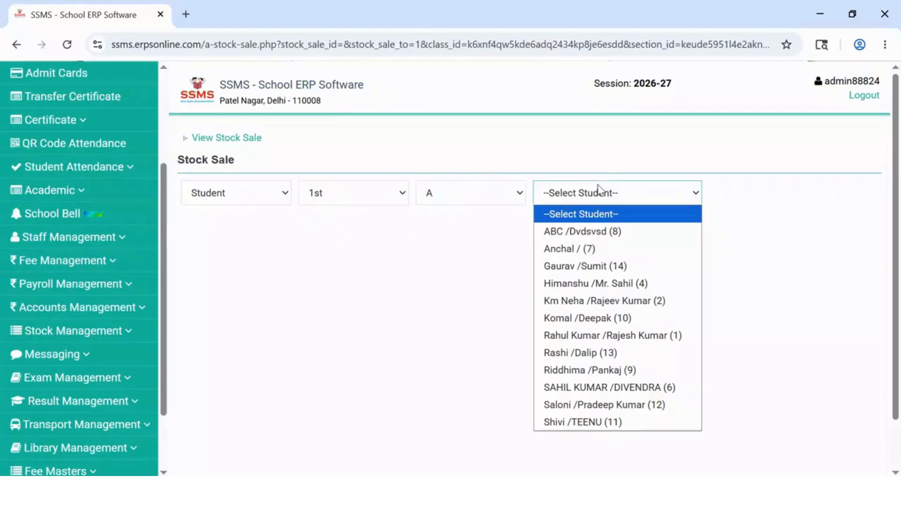
left_click(574, 248)
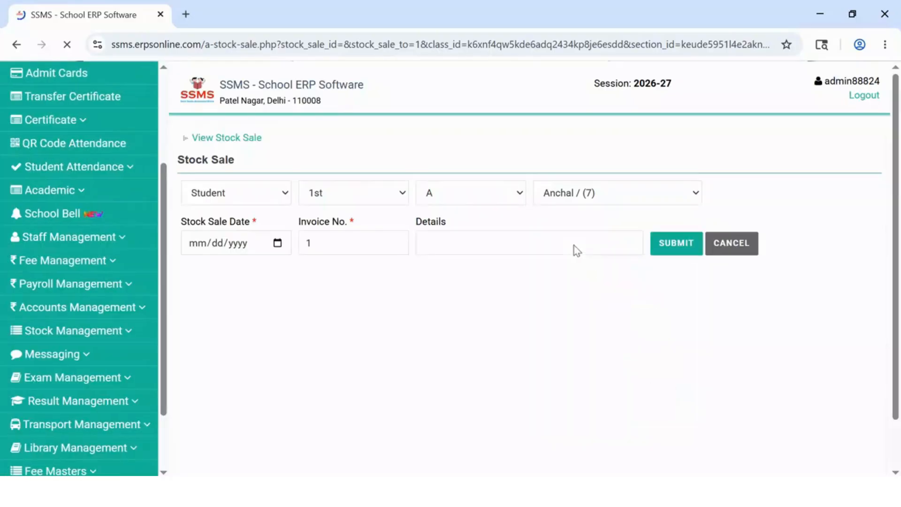
- Date the stock sale 05/30/2026 and submit the sale header with the details left blank
left_click(277, 243)
left_click(317, 395)
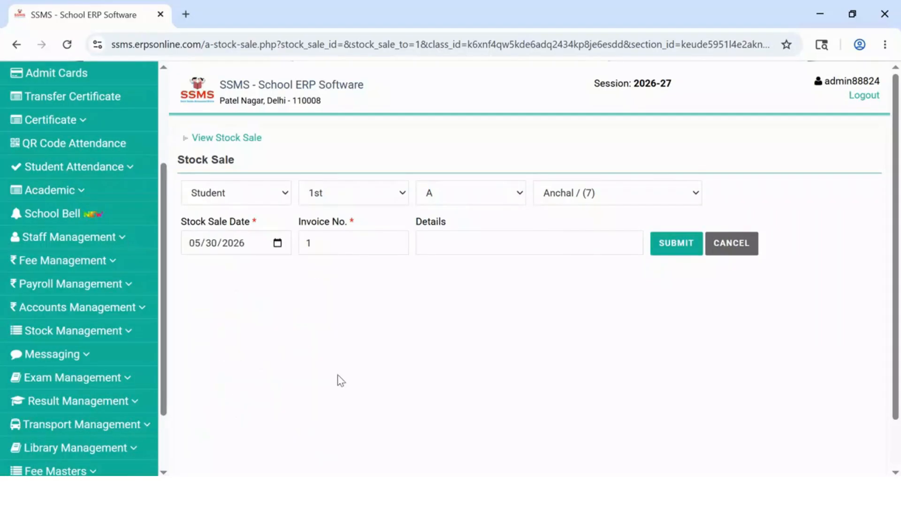
left_click(328, 242)
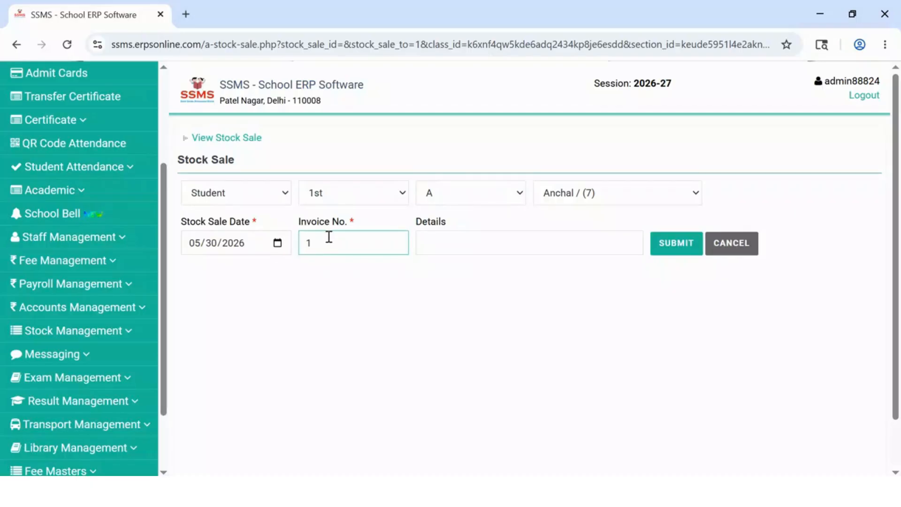
left_click(436, 240)
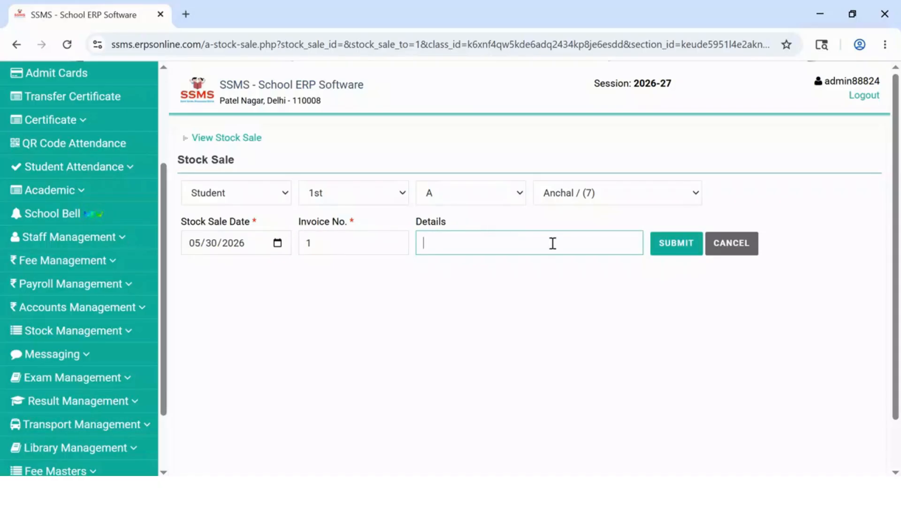
left_click(667, 254)
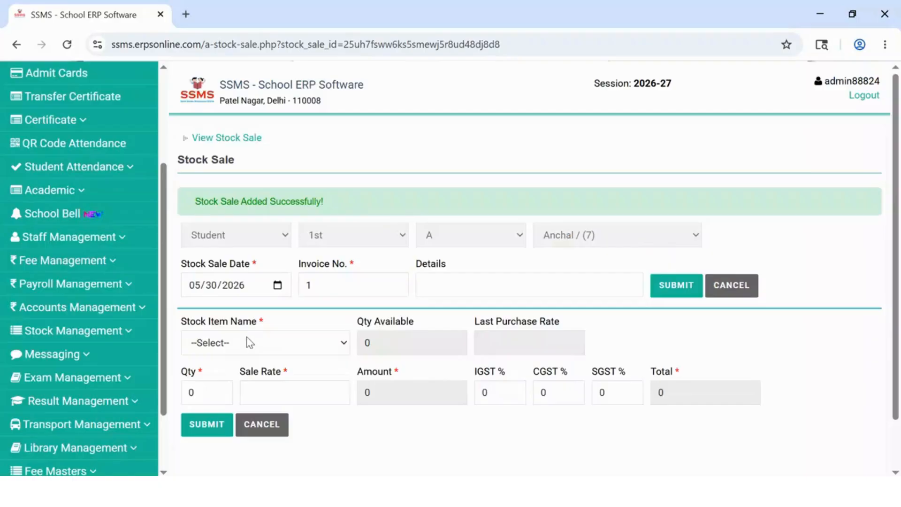
- Choose Pencil - Stationery as the sale's stock item and set its quantity to 2
left_click(249, 343)
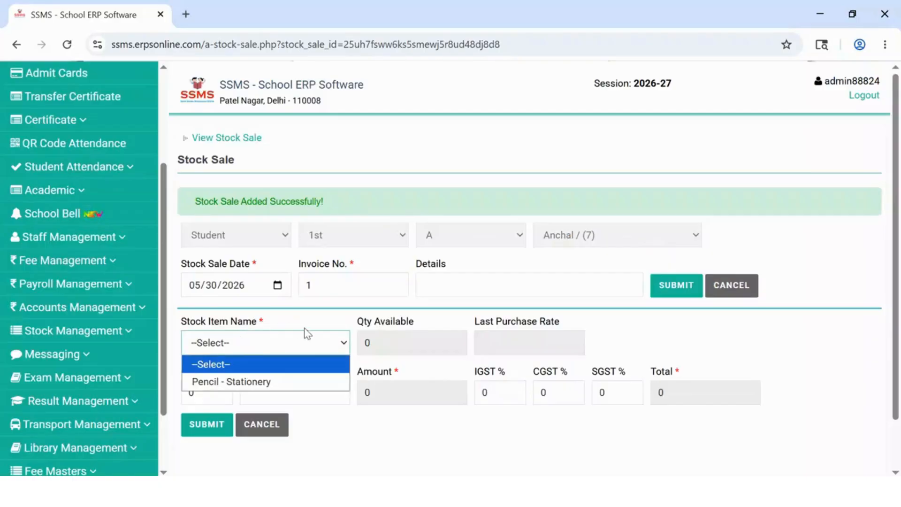
left_click(263, 383)
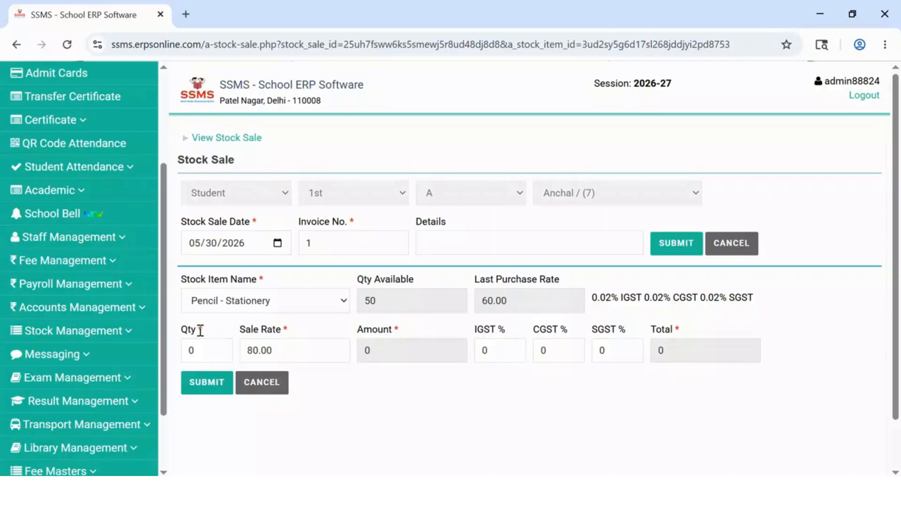
left_click(193, 349)
key("BackSpace")
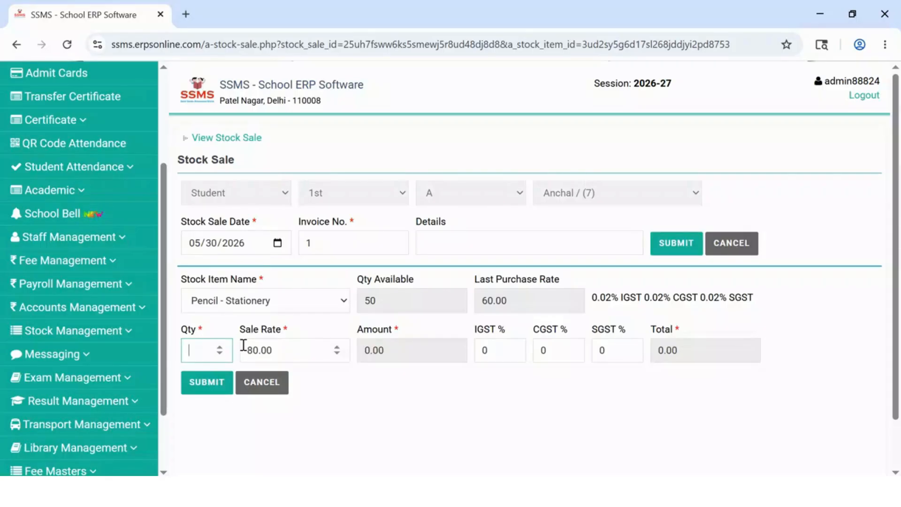
type("2")
left_click(244, 345)
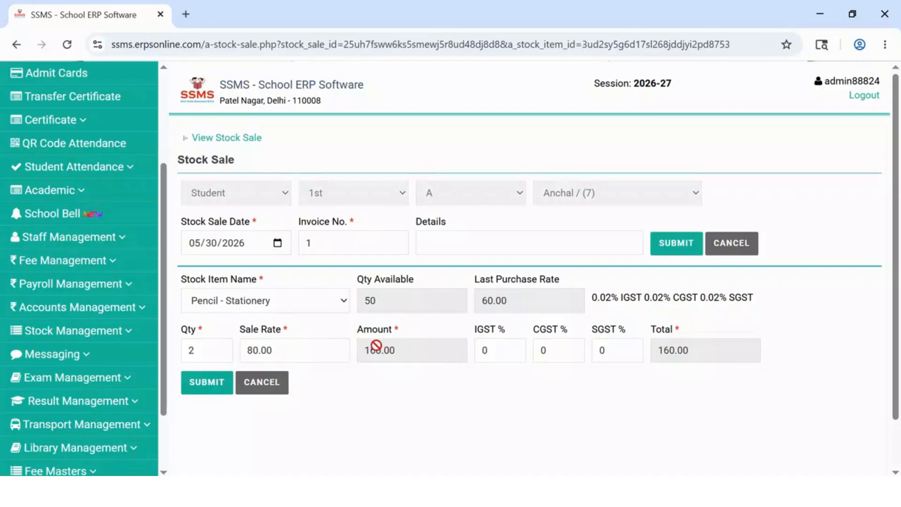
left_click(194, 350)
- Set the sale item's IGST, CGST and SGST to 0.02 % each and submit the item line
left_click(513, 347)
left_click(514, 348)
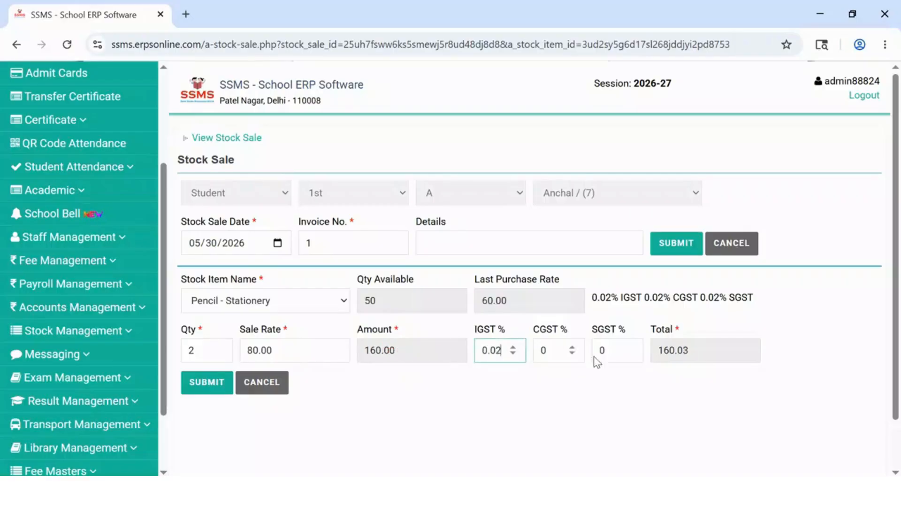
left_click(574, 347)
left_click(574, 347)
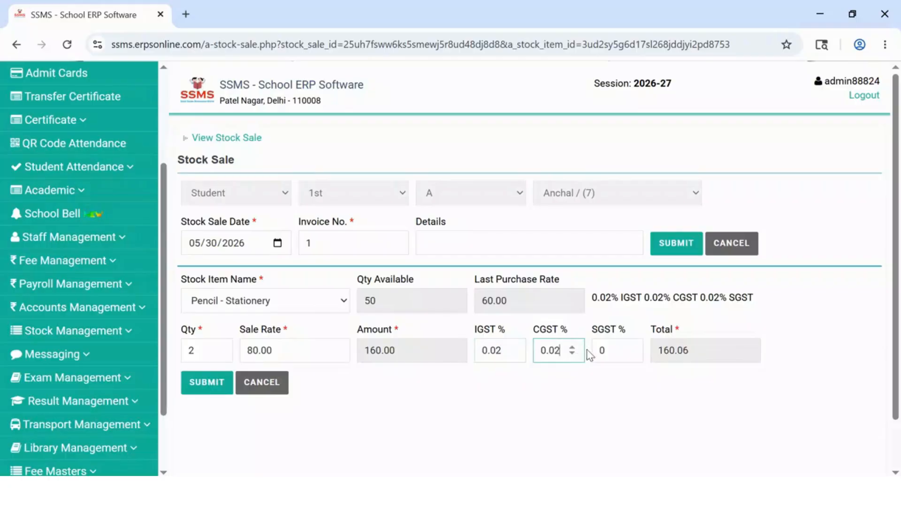
double_click(632, 348)
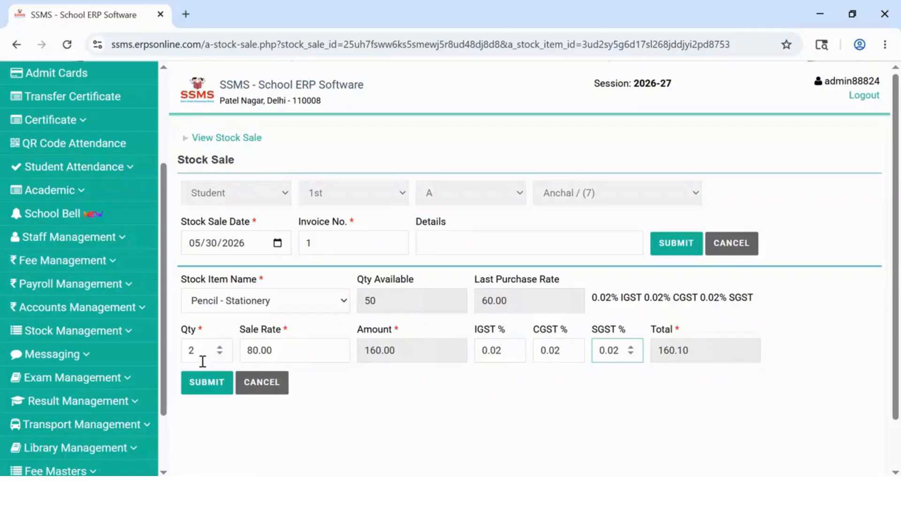
left_click(206, 382)
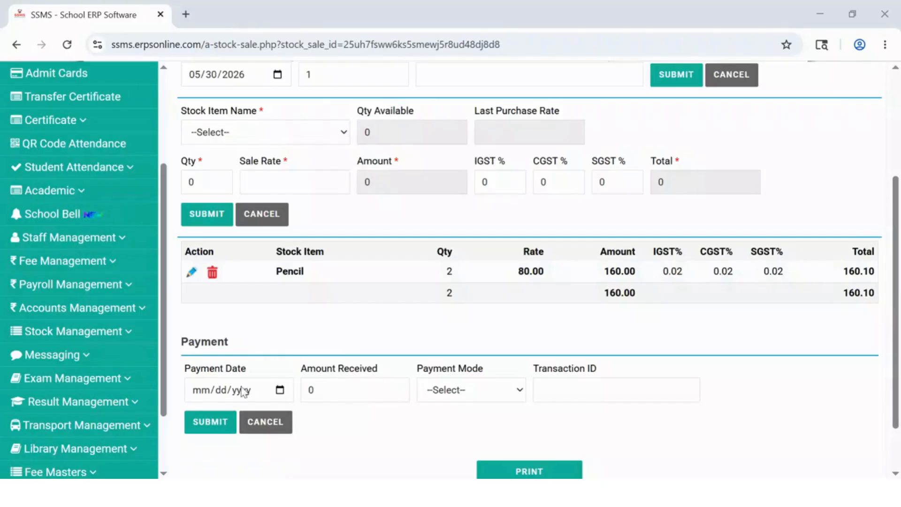
- Set the sale's payment date to 05/31/2026 and the amount received to 160.10
left_click(281, 390)
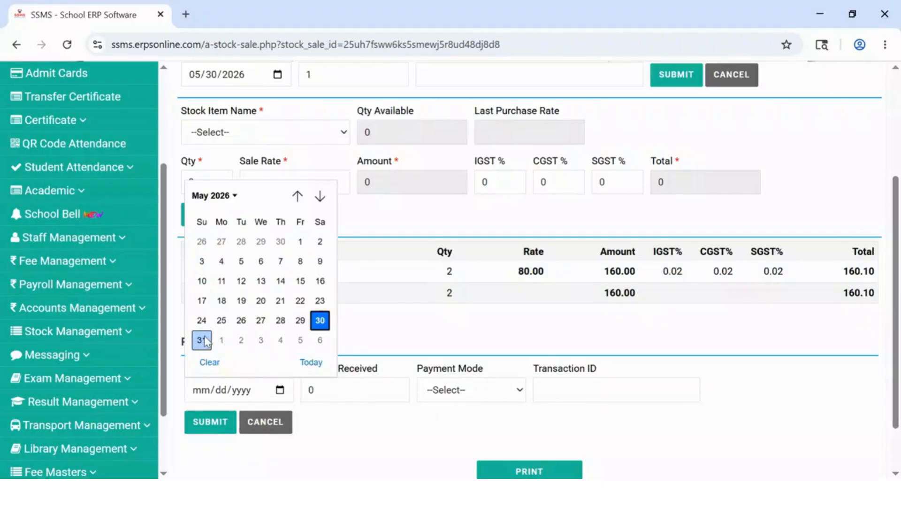
left_click(201, 340)
left_click(331, 388)
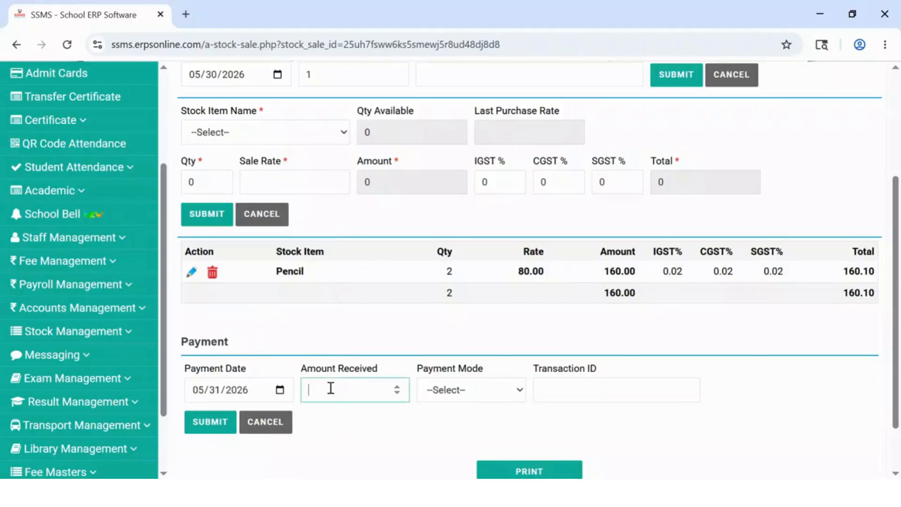
type("160.10")
- Set the payment mode to Online (Bank/UPI/Other) and select the Demo SSMS School account at Canara Bank
left_click(469, 396)
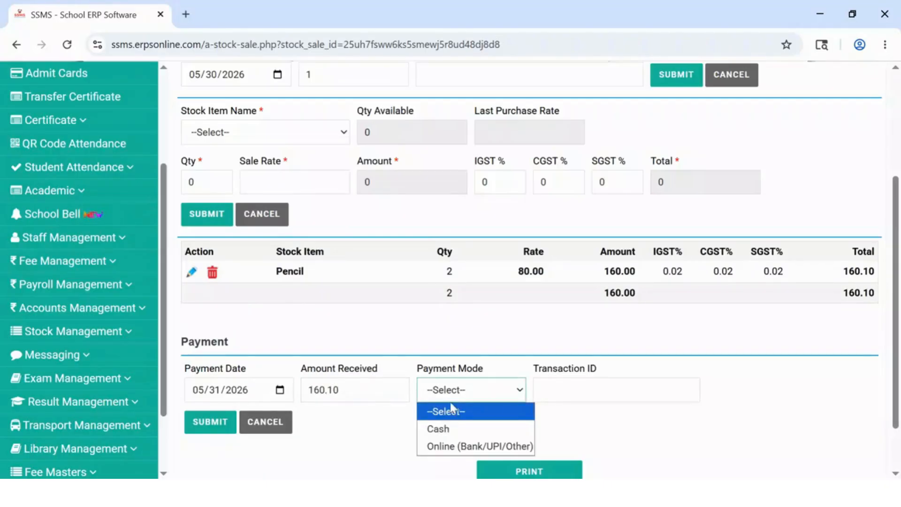
left_click(446, 428)
left_click(488, 394)
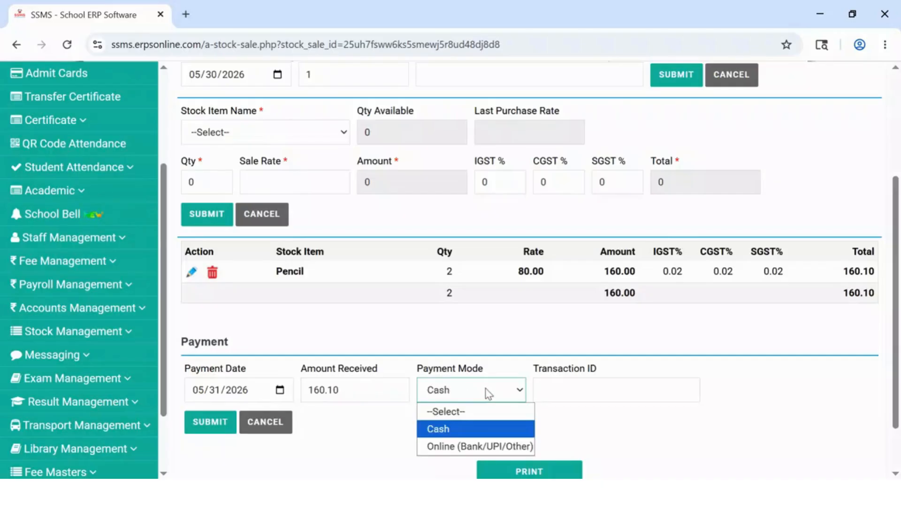
left_click(452, 446)
left_click(566, 392)
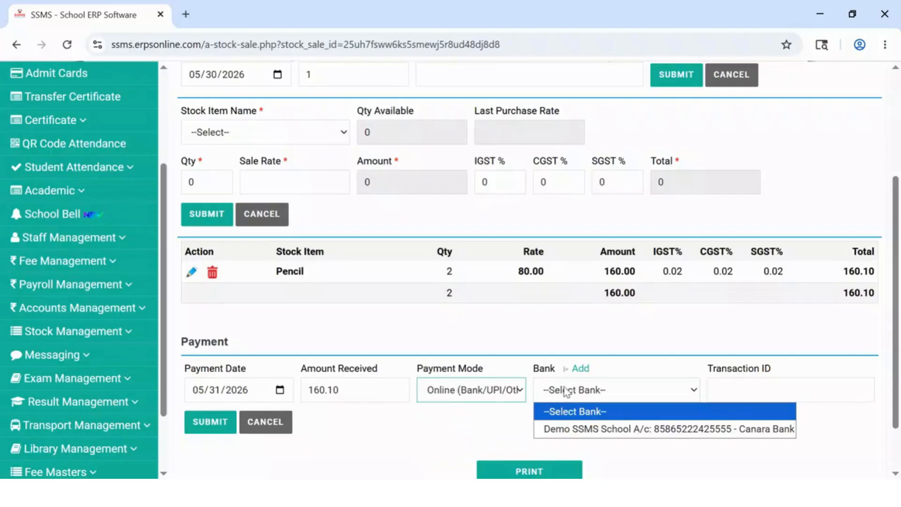
left_click(582, 429)
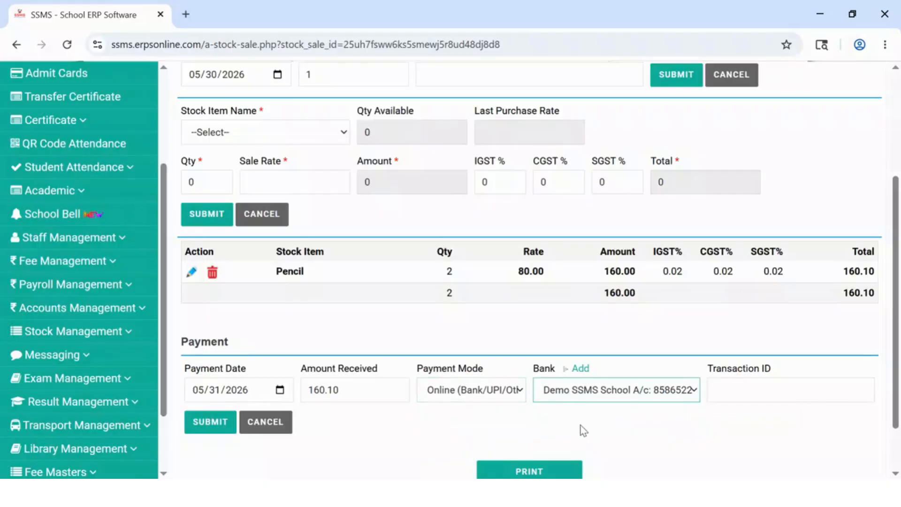
- Enter 123 as the payment's transaction ID and submit the payment
left_click(728, 390)
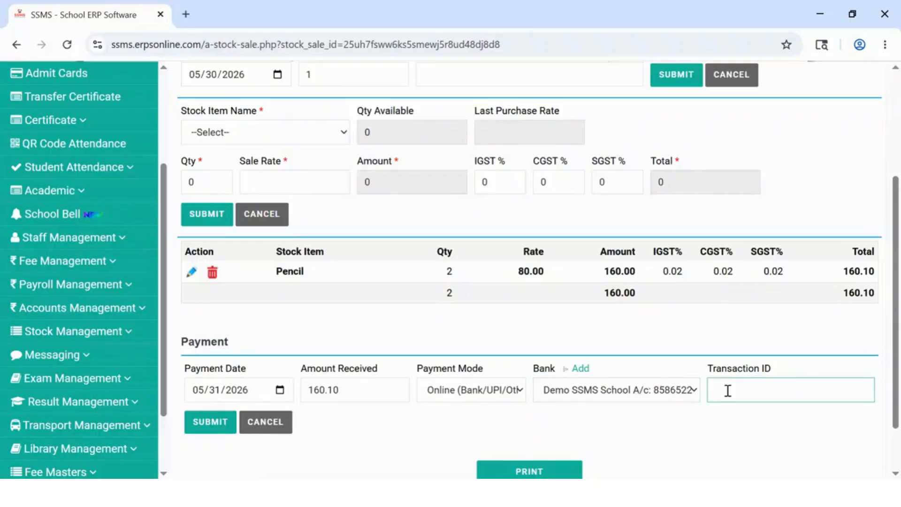
type("123")
scroll(227, 422, "down", 1)
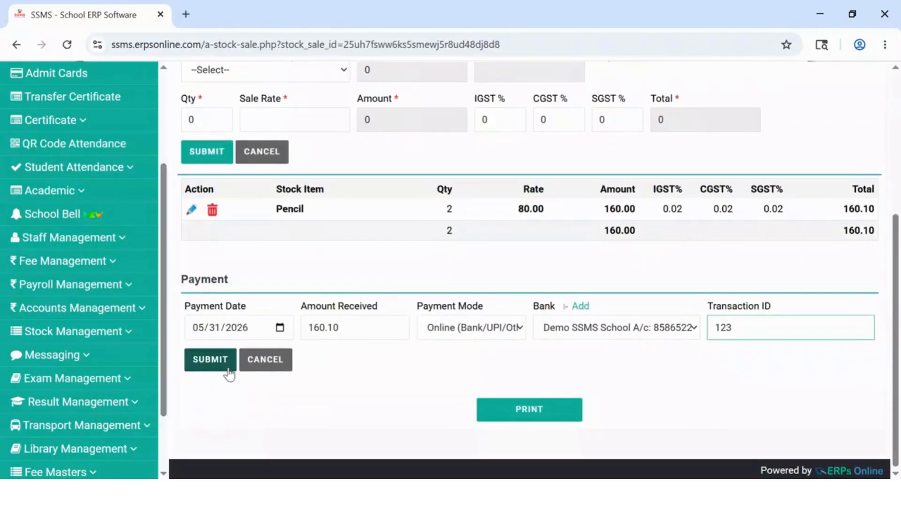
left_click(218, 362)
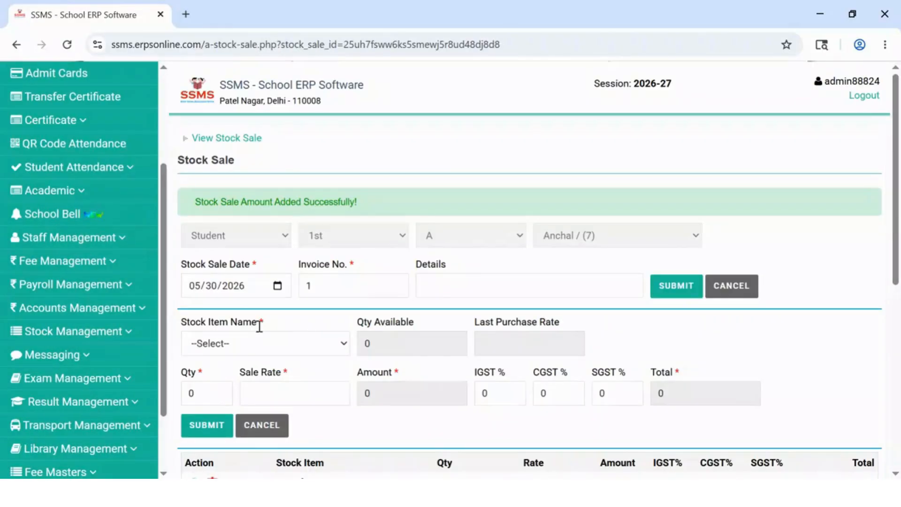
- Open the stock sale's printable invoice and review its item, tax and transaction details
scroll(372, 372, "down", 4)
scroll(373, 373, "down", 2)
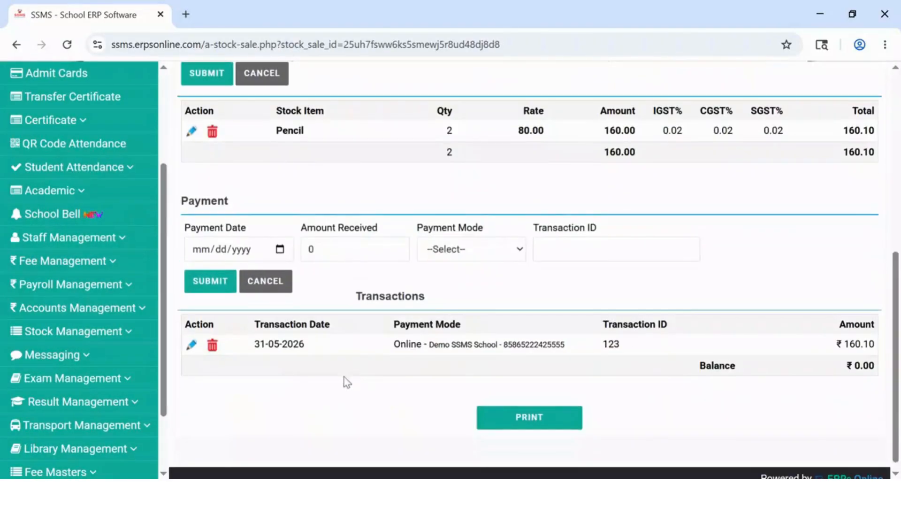
left_click(518, 418)
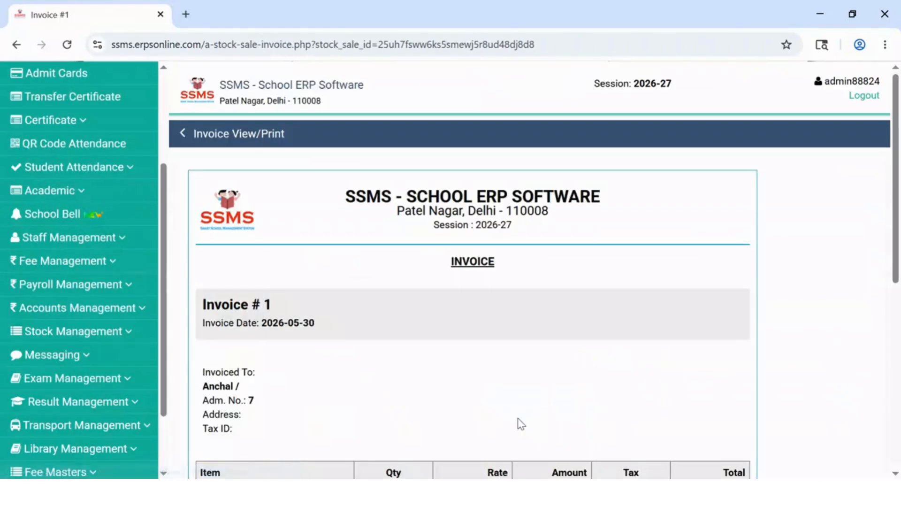
scroll(438, 378, "down", 4)
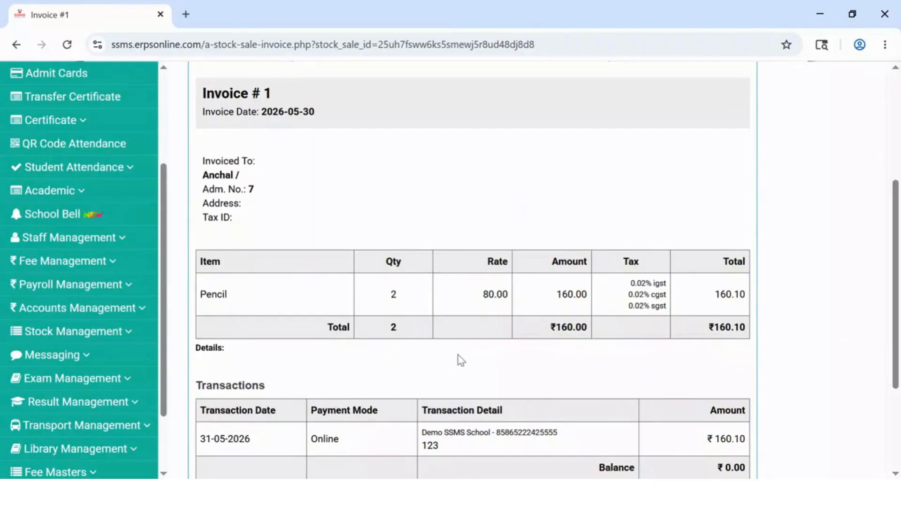
scroll(460, 360, "down", 3)
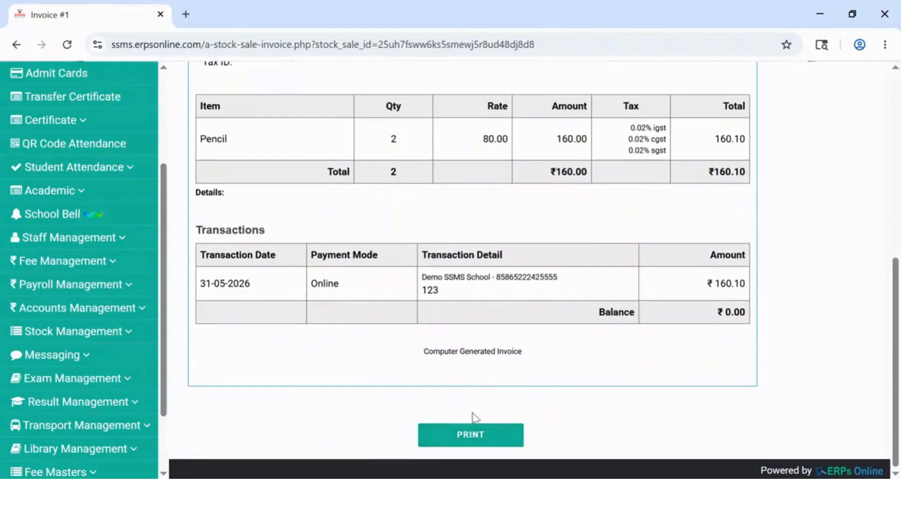
scroll(475, 417, "up", 4)
scroll(475, 418, "up", 3)
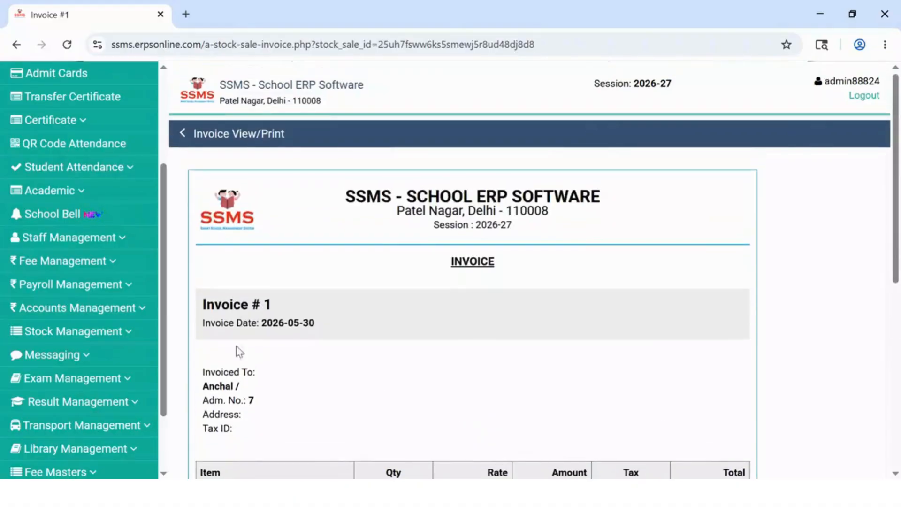
- Open the Stock Item Report and examine its category, unit and keyword filters and the item quantities
left_click(101, 339)
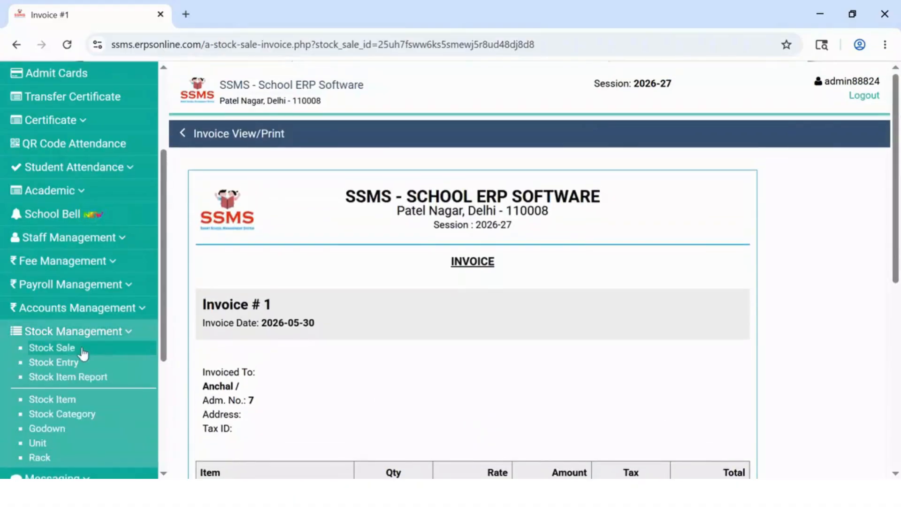
left_click(66, 378)
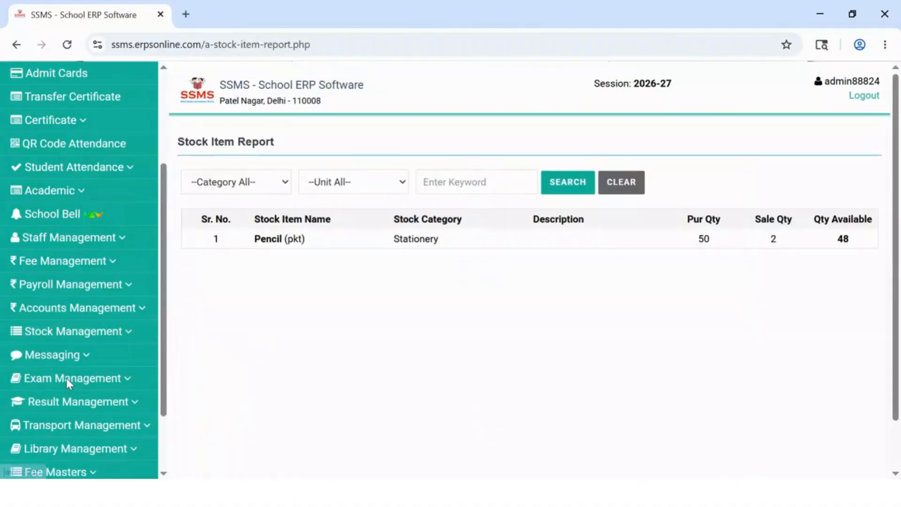
left_click(231, 181)
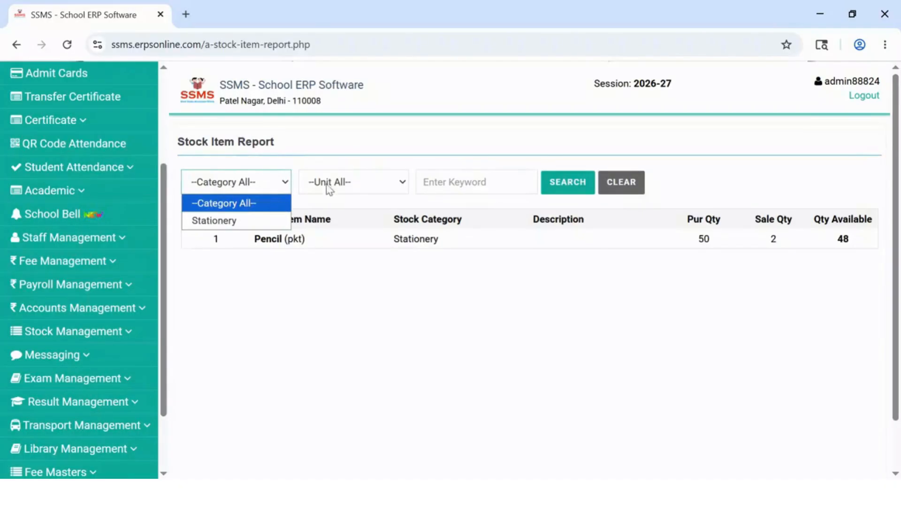
left_click(342, 183)
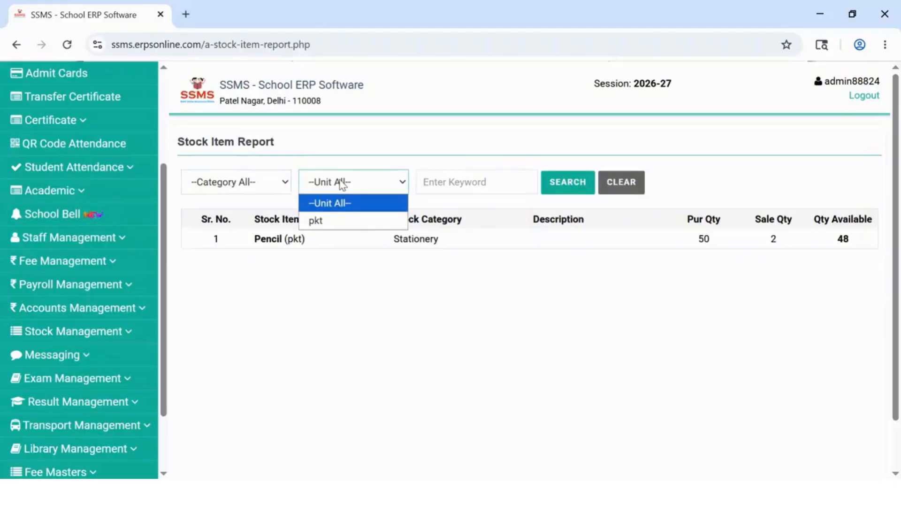
left_click(437, 181)
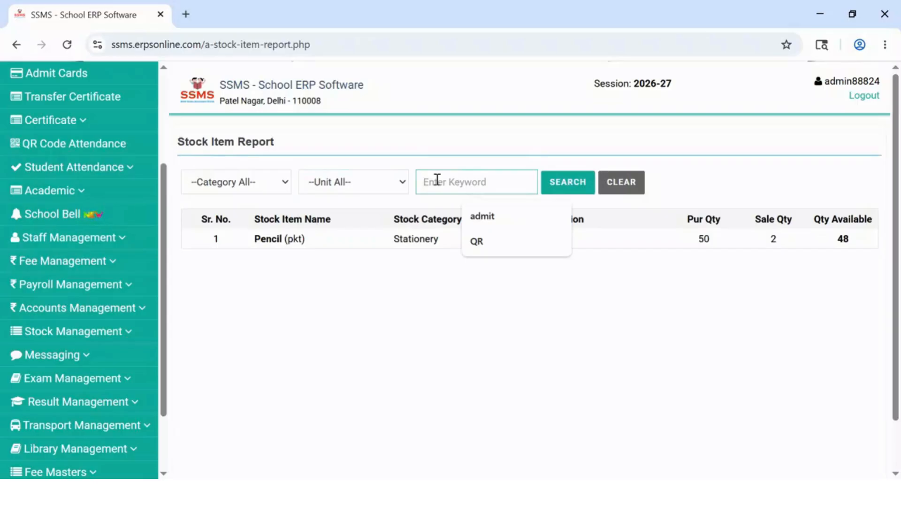
left_click(261, 276)
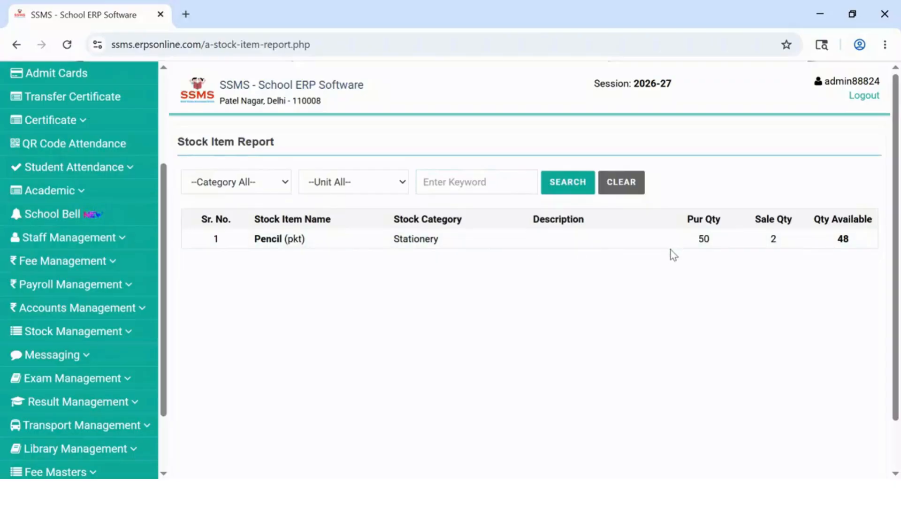